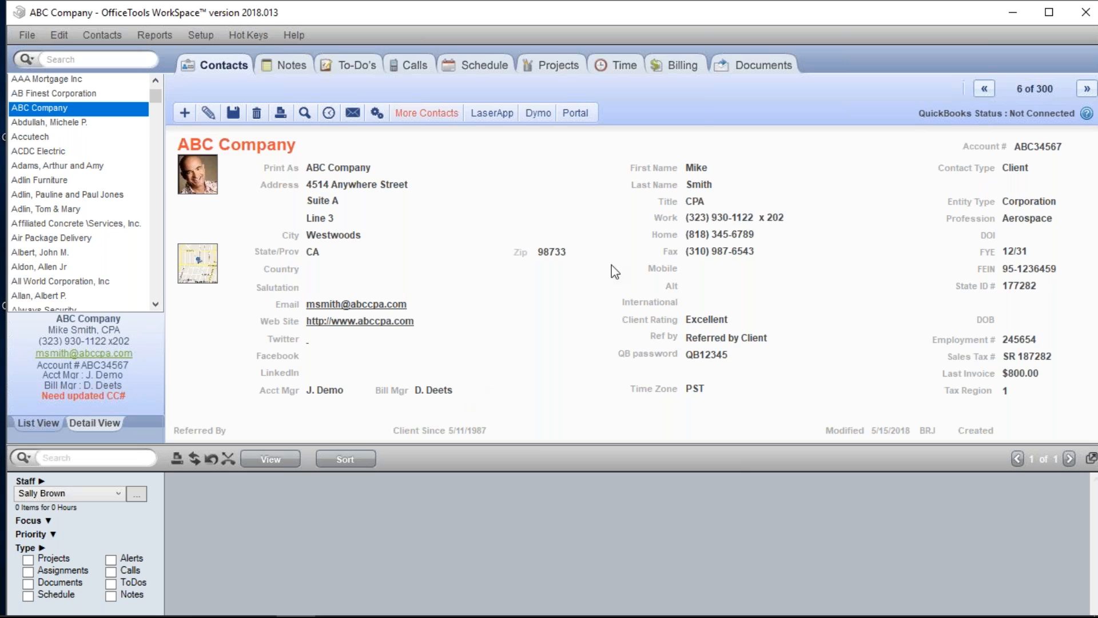
- Switch ABC Company's billing view from Billable Time to its six-invoice list
click(680, 64)
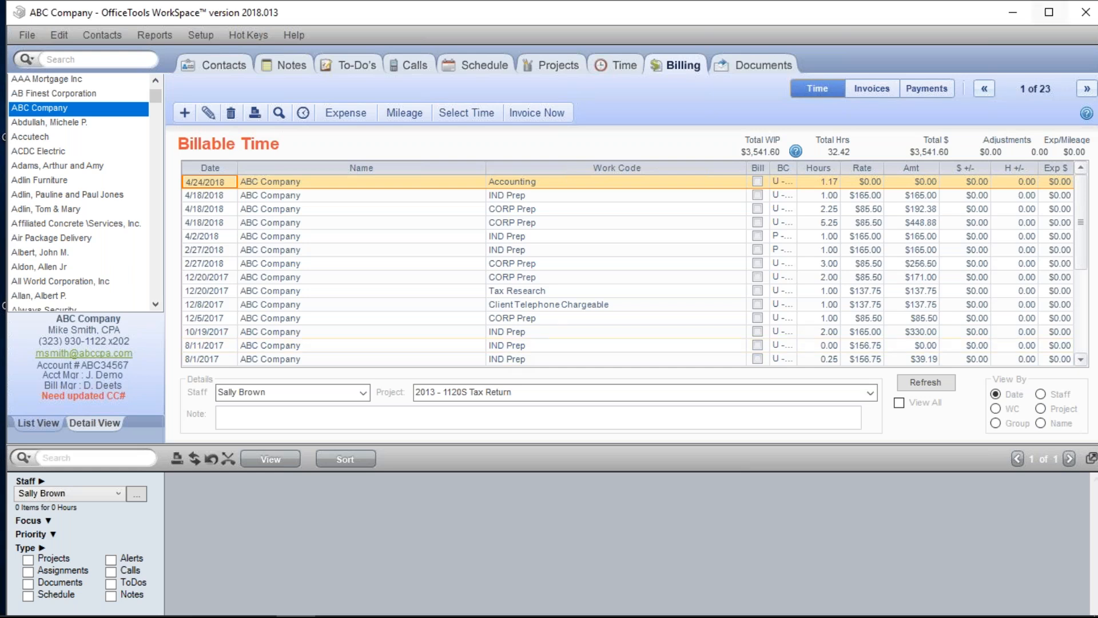
click(876, 94)
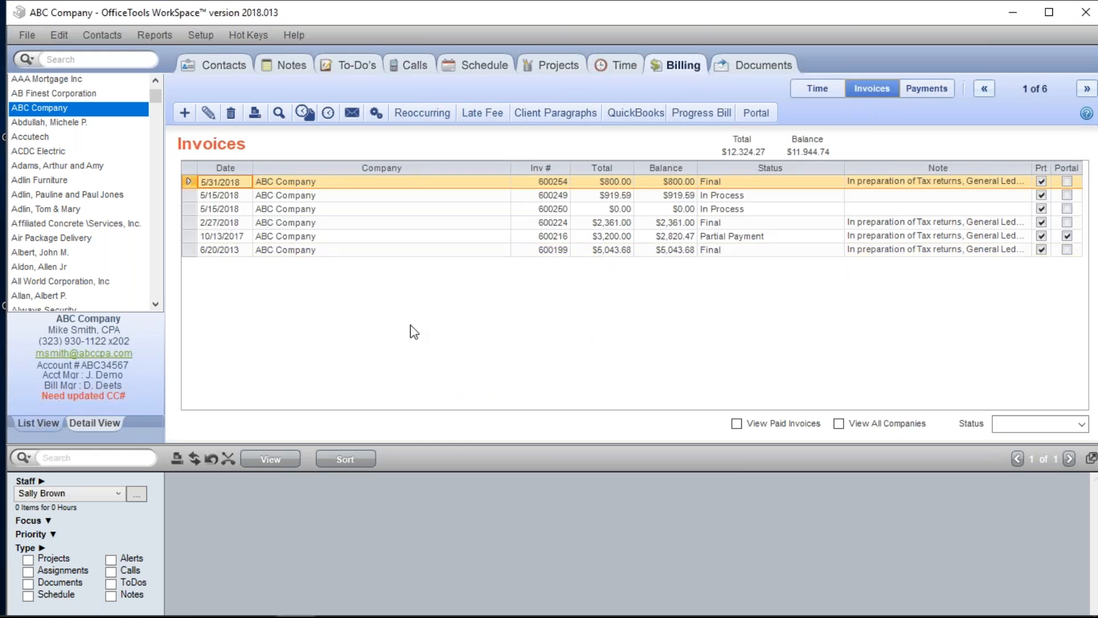
- Start new regular invoice #600255 for ABC Company
click(187, 114)
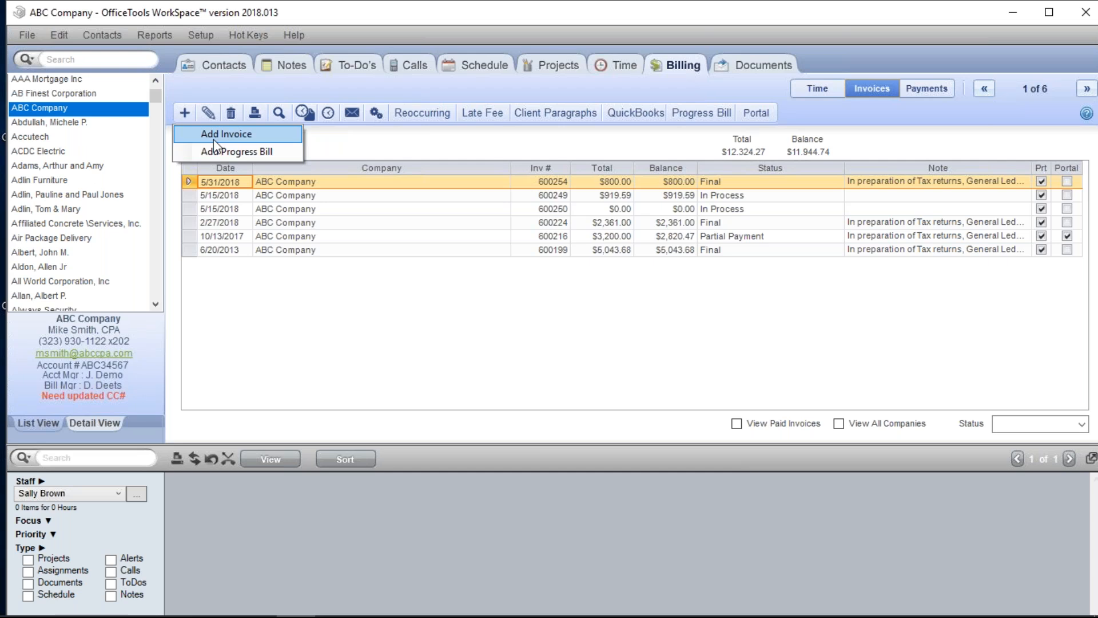
click(214, 139)
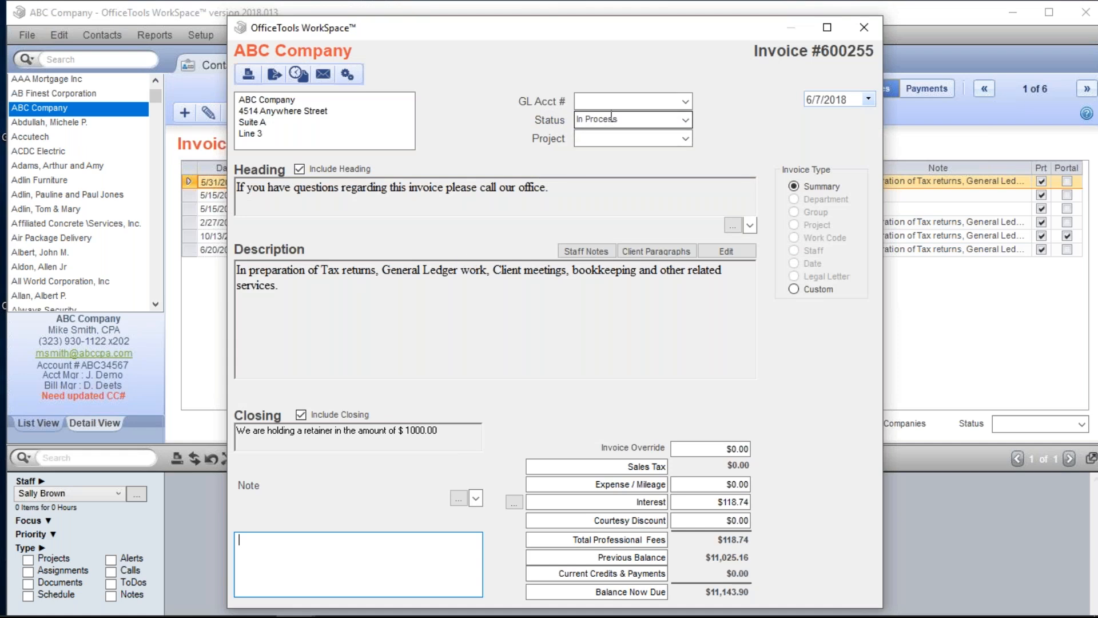
click(585, 115)
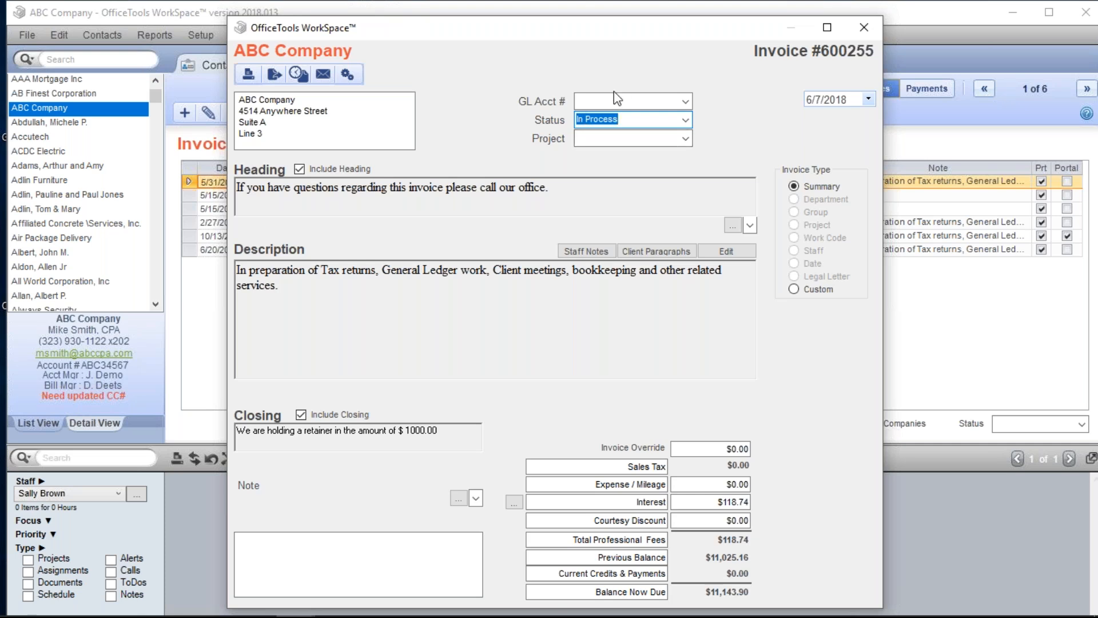
- Change the invoice description to 'Progress Bill for Engagement', correcting the typos
drag(271, 300, 249, 273)
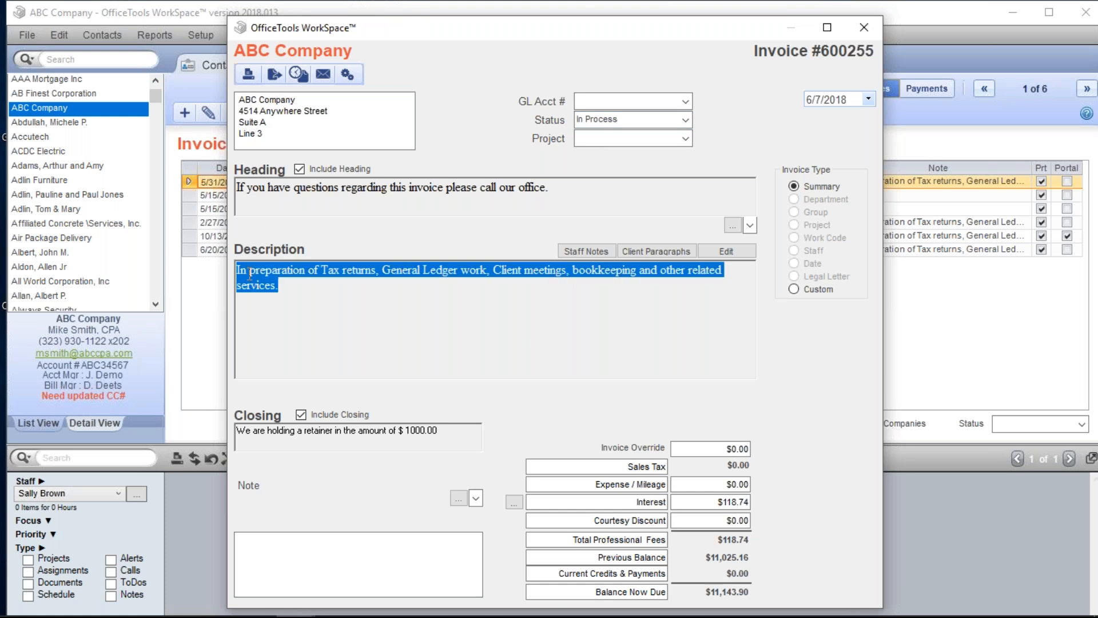
text(Progr)
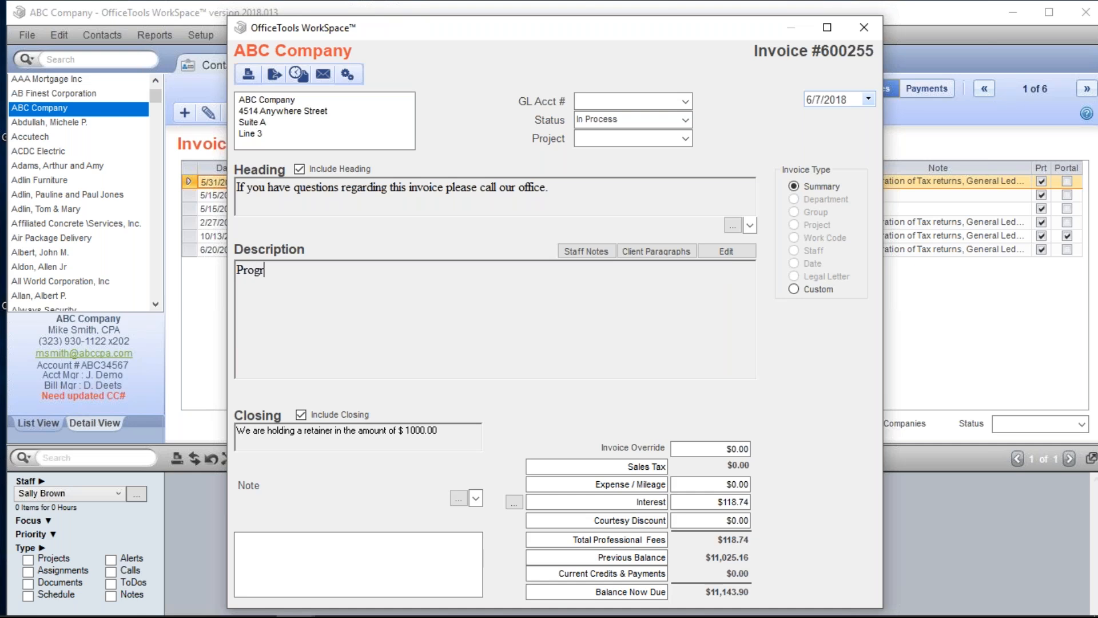
text(ess Bill for WENgagement)
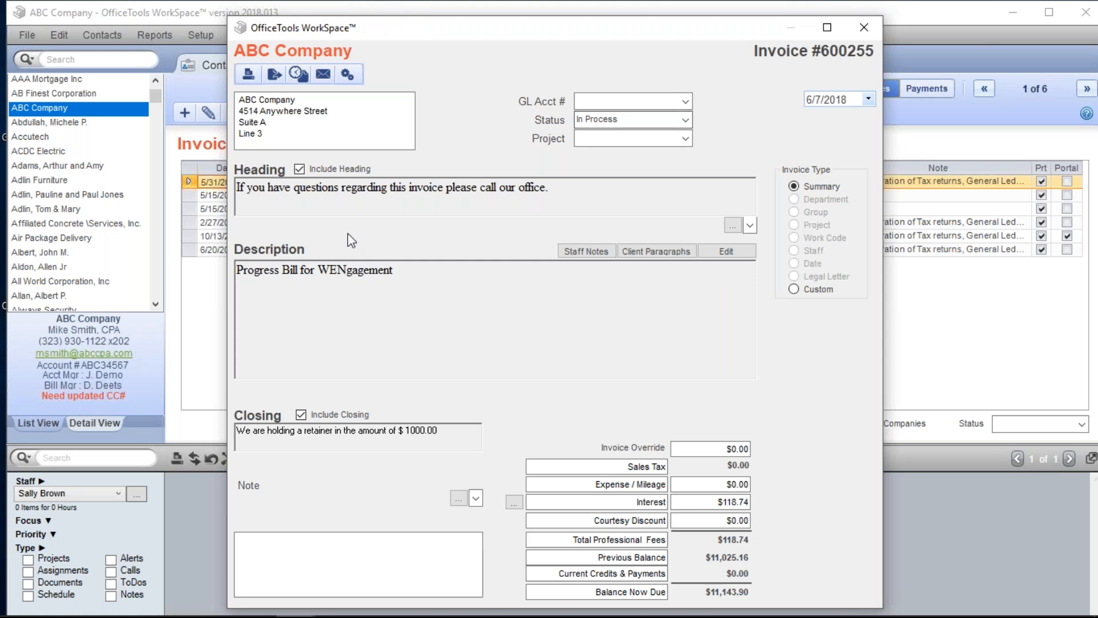
click(345, 271)
key(BackSpace)
text(n)
click(330, 270)
key(BackSpace)
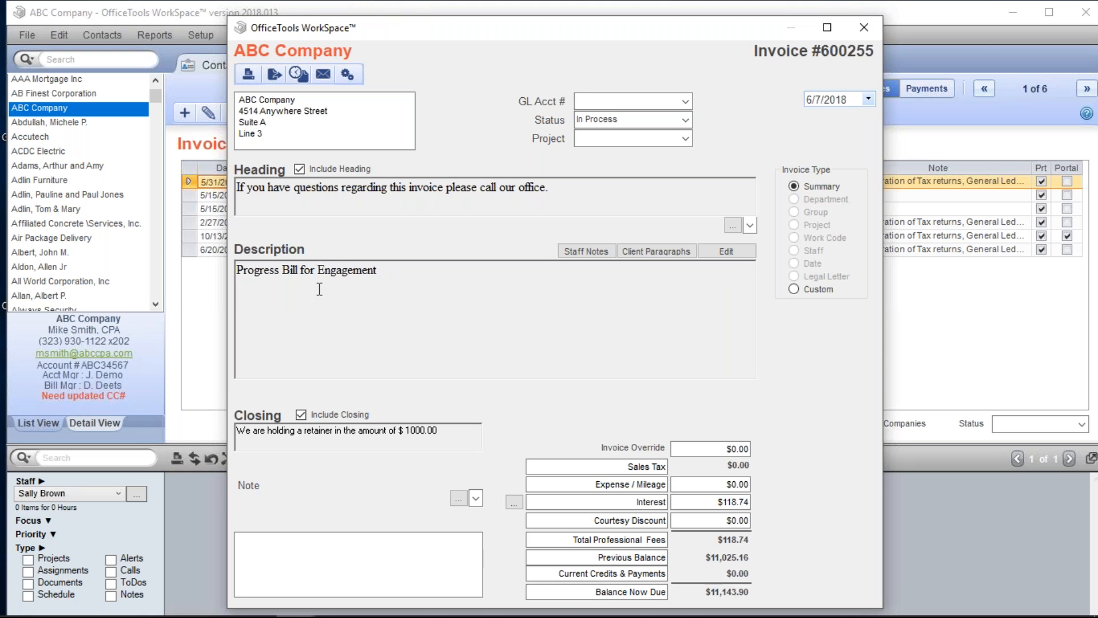
click(712, 448)
- Give invoice 600255 a $10,000 override and zero interest, then save it
text(10000)
key(Tab)
key(Tab)
key(BackSpace)
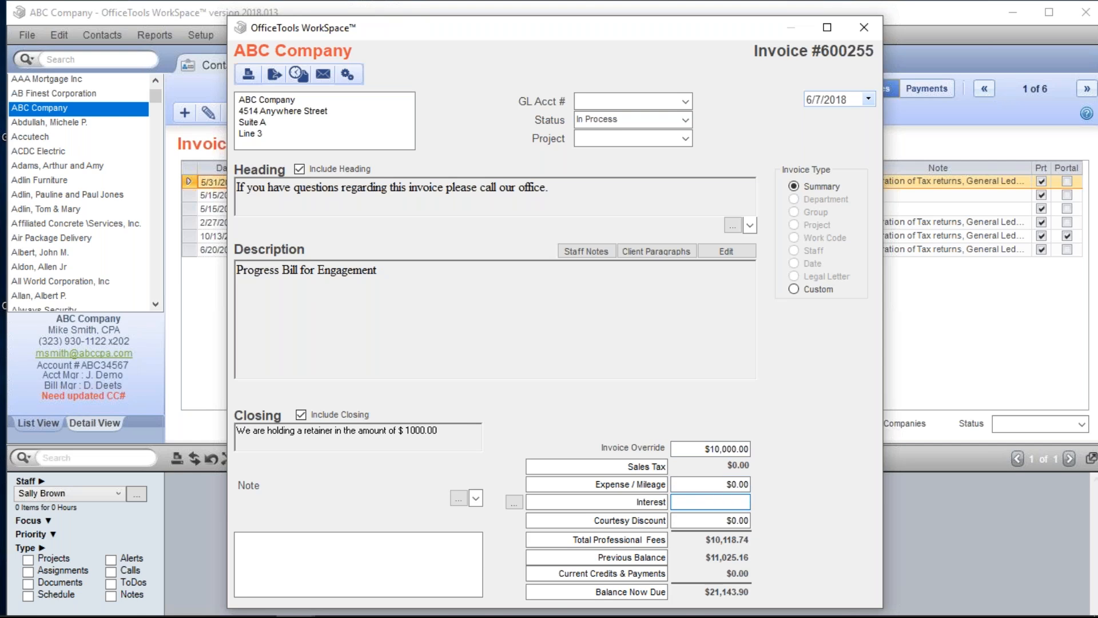
text(0)
key(Tab)
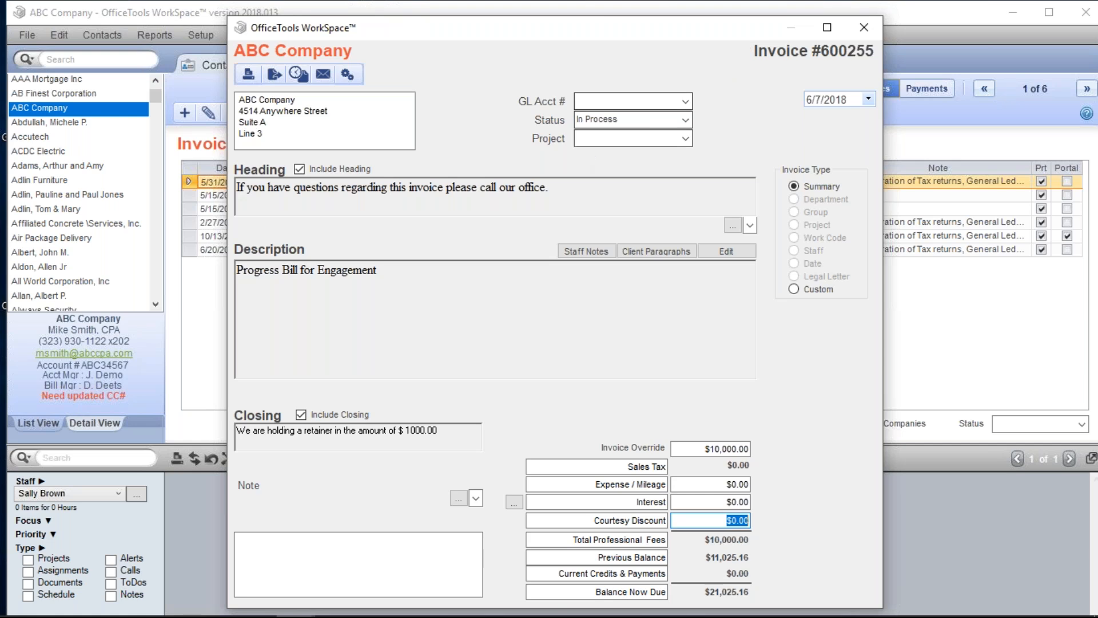
key(Tab)
drag(379, 270, 273, 306)
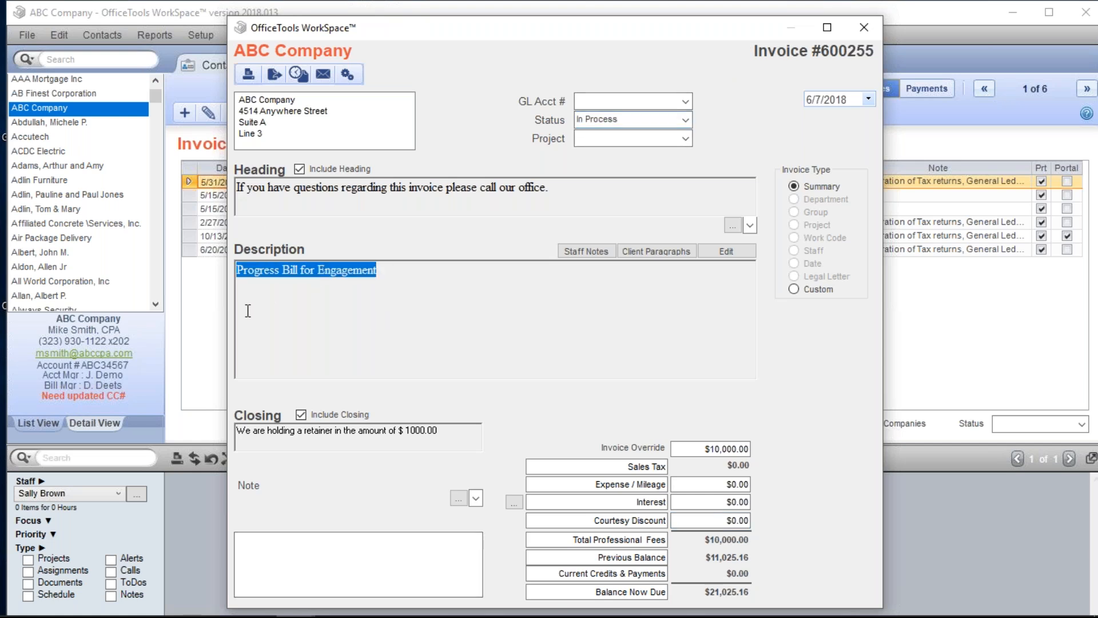
drag(691, 445, 743, 449)
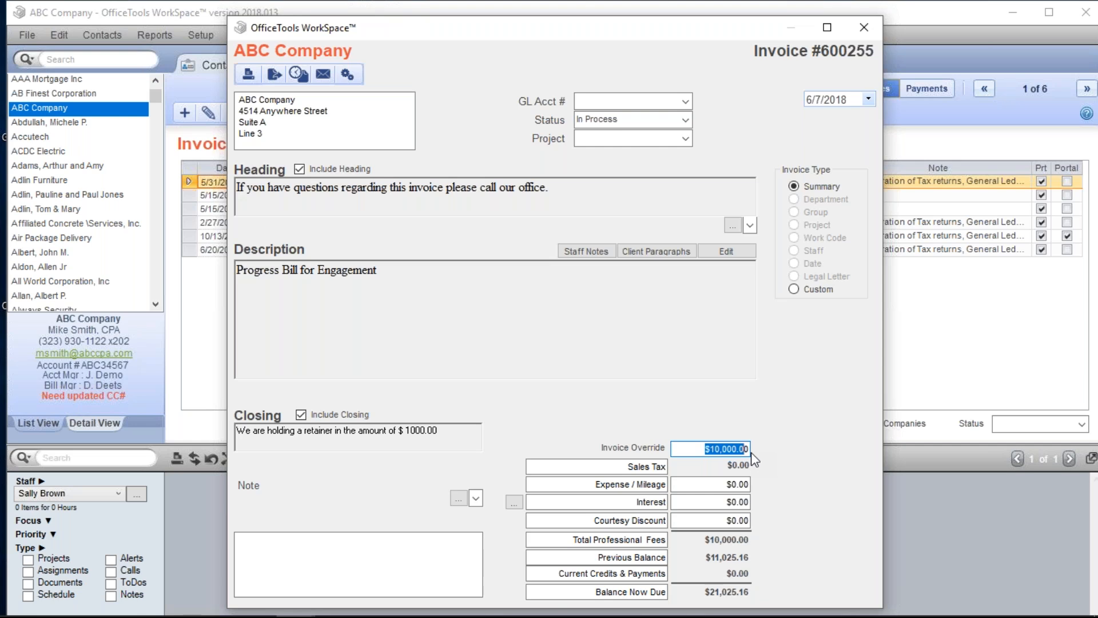
click(863, 28)
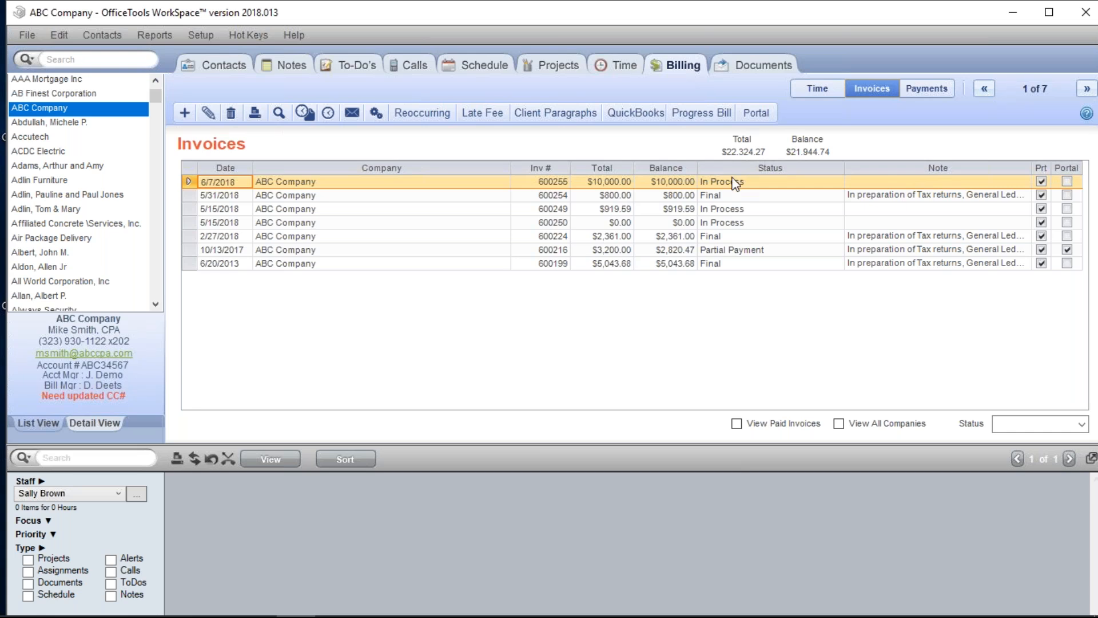
- Add the note 'True Bill or FInal for Progress' to invoice 600255, then start another invoice
click(878, 183)
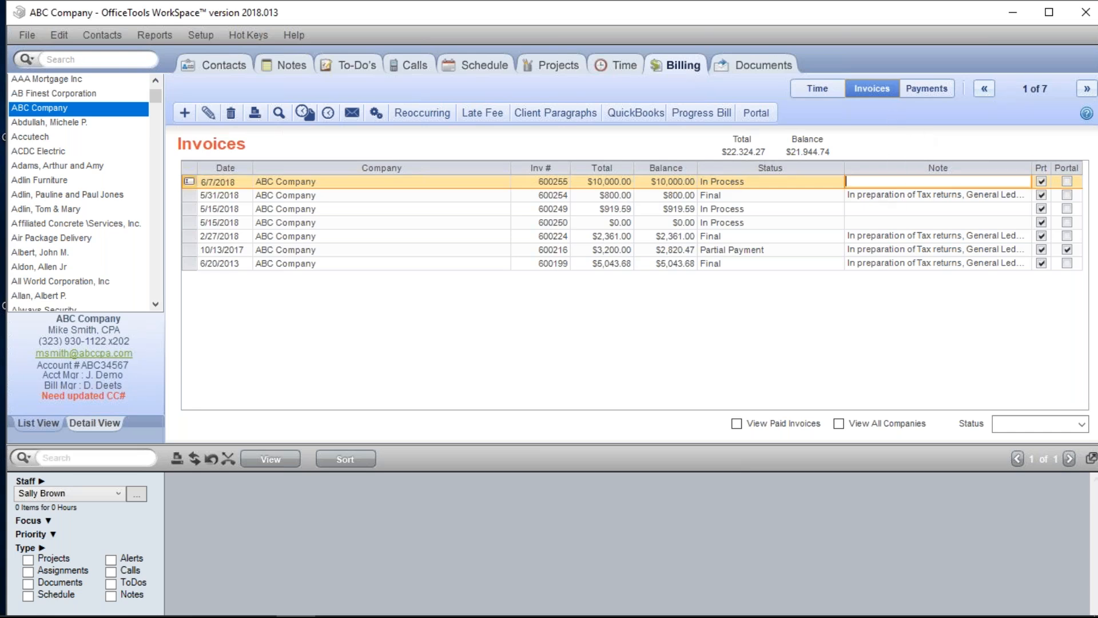
click(579, 181)
double_click(579, 182)
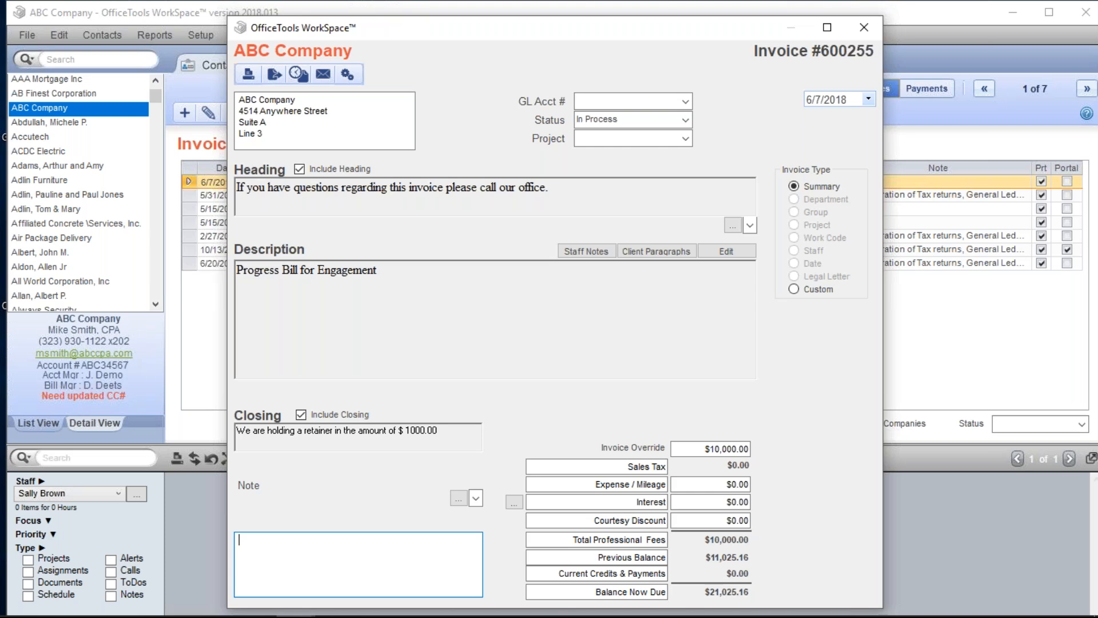
text(True Bill or FInal for Proger)
key(BackSpace)
key(BackSpace)
text(ress)
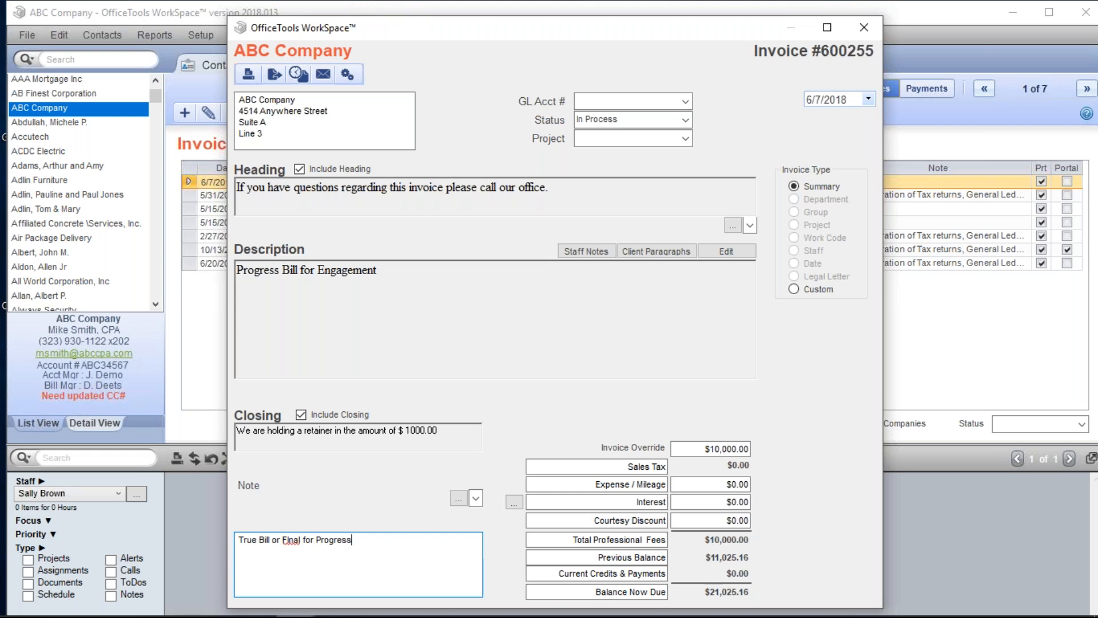
click(868, 23)
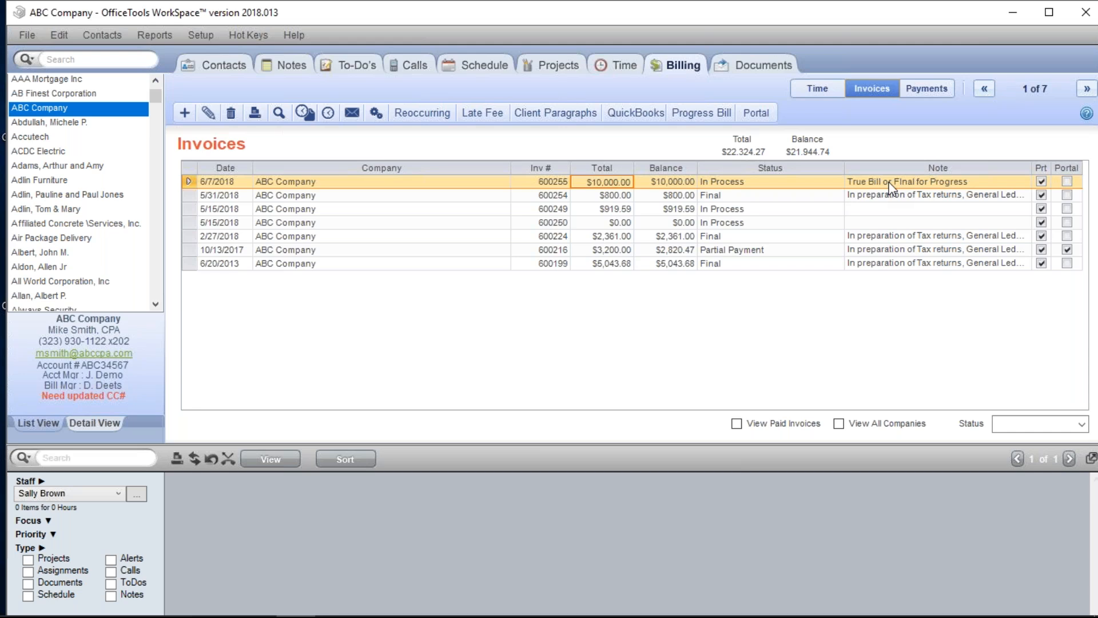
click(184, 113)
click(233, 138)
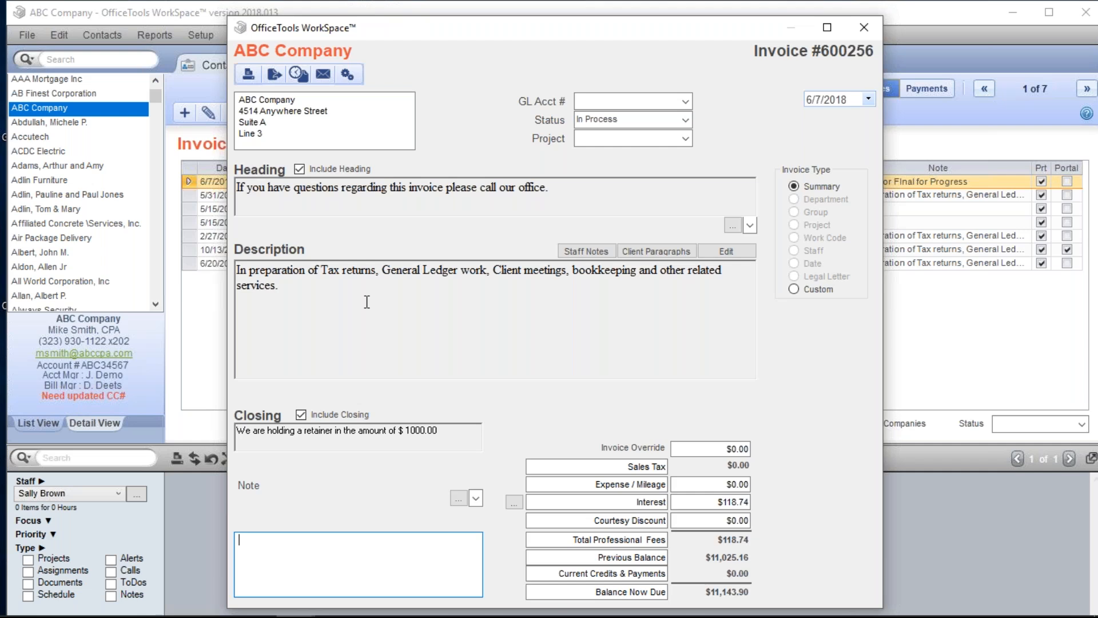
- Save invoice 600256 with a $2,000 override and status Final
drag(367, 302, 210, 277)
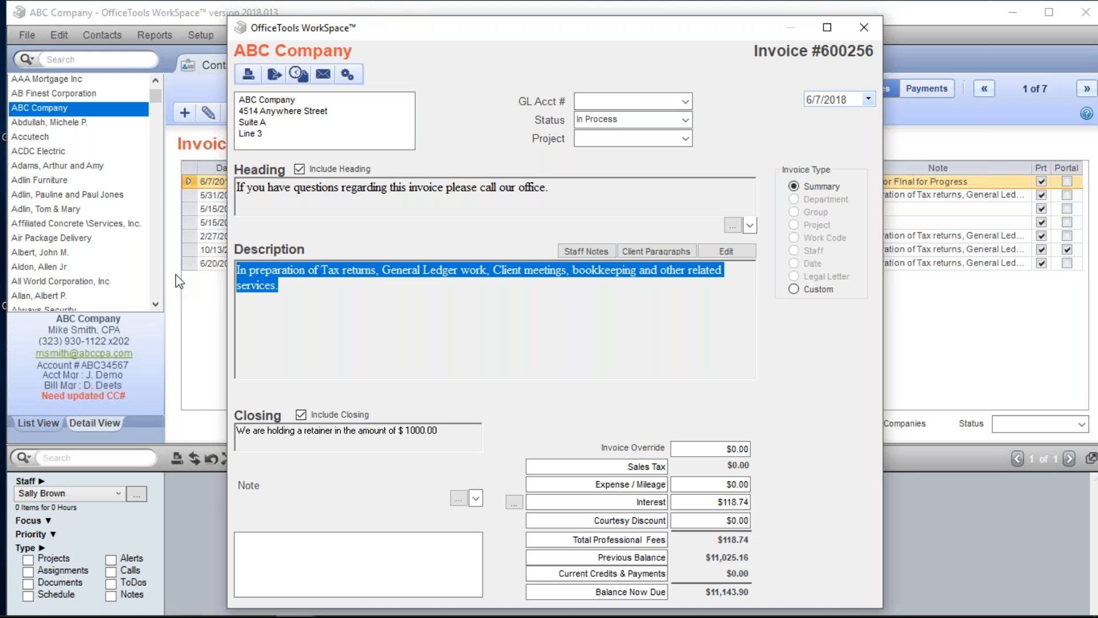
click(724, 452)
text(2000)
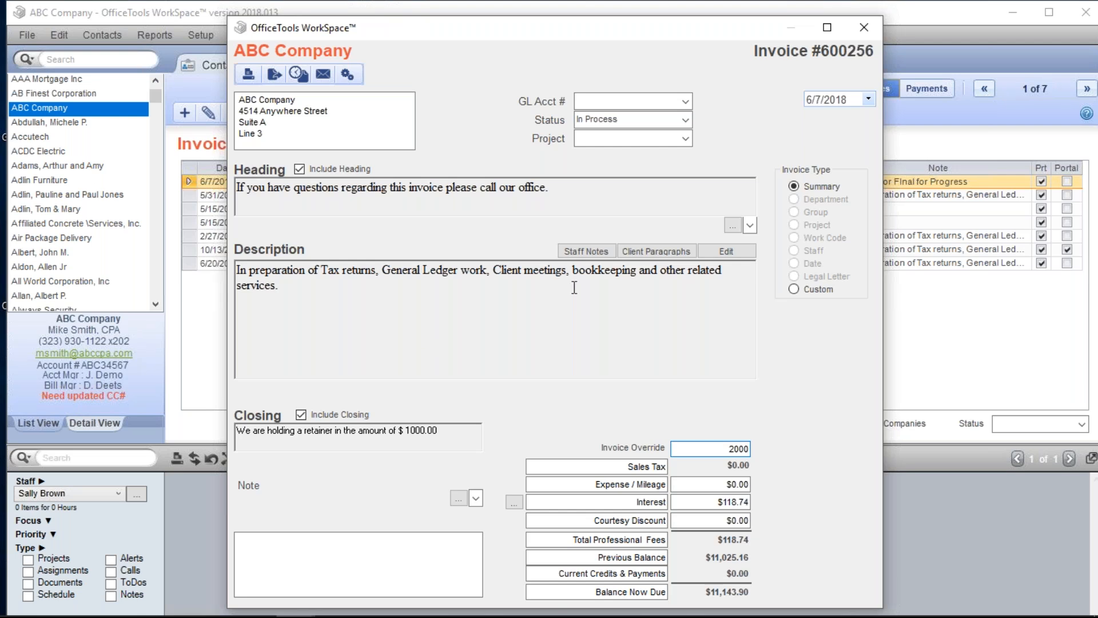
click(685, 119)
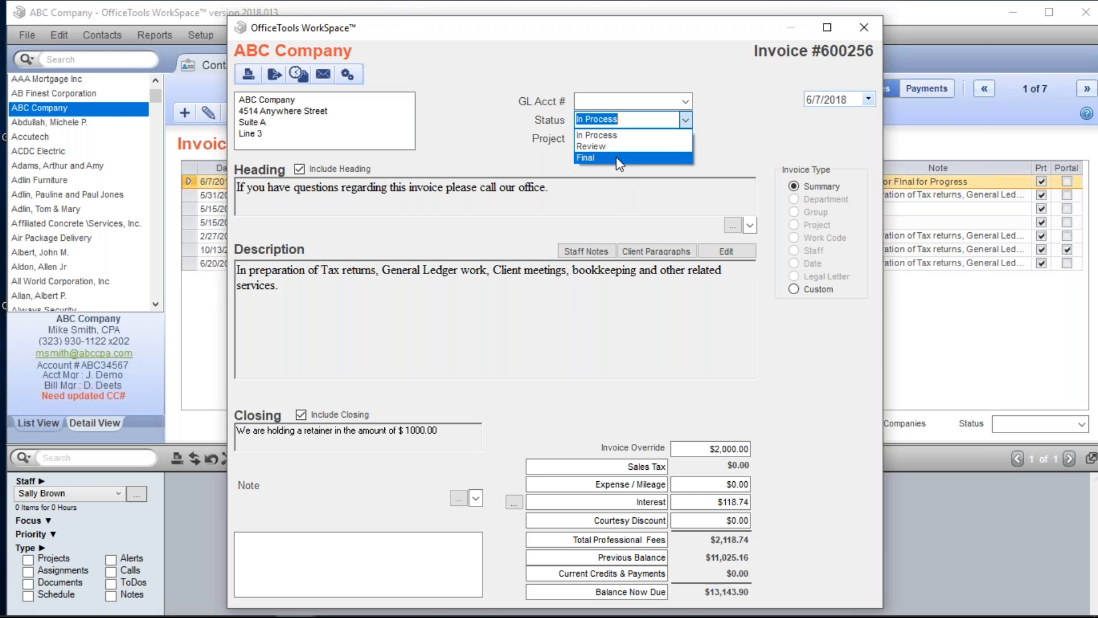
click(599, 153)
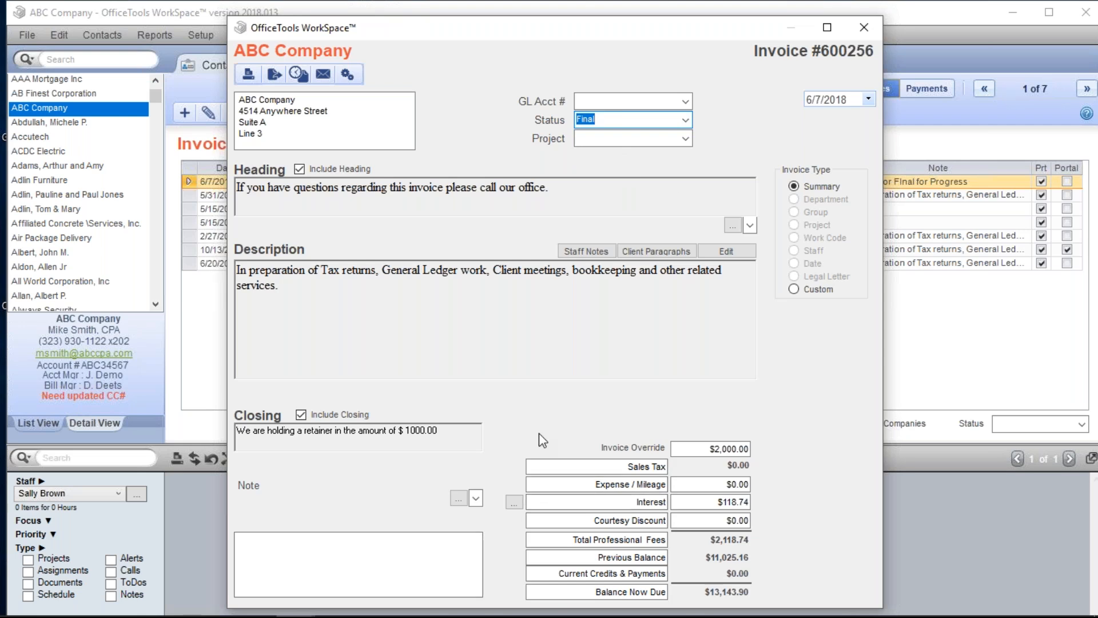
click(866, 35)
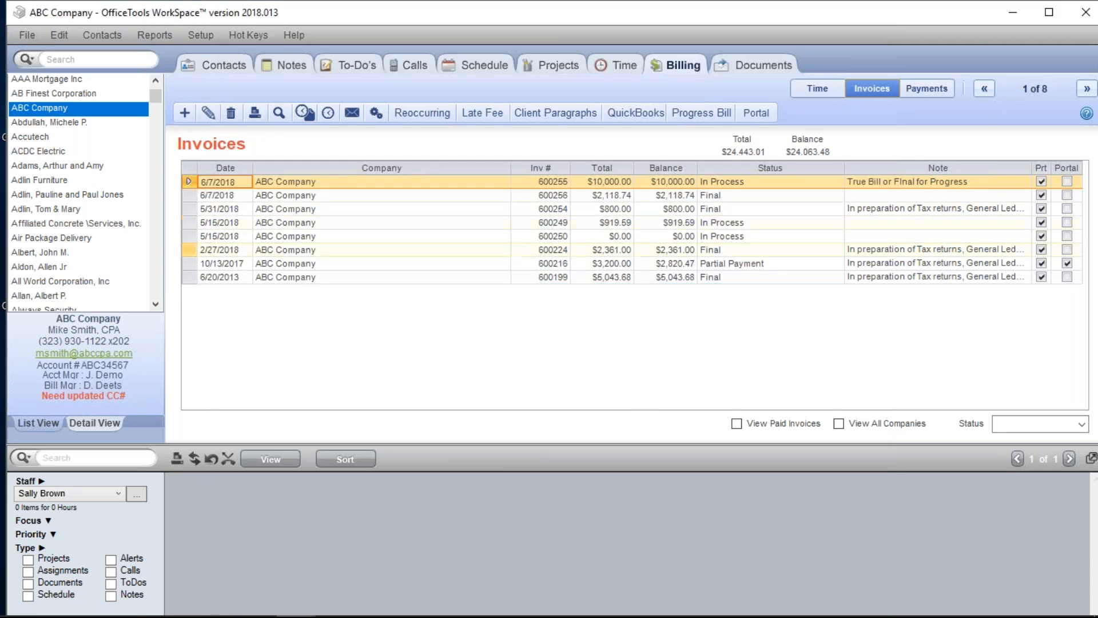
- Select invoice 600256 and bring up the Add Invoice / Add Progress Bill choices
click(640, 195)
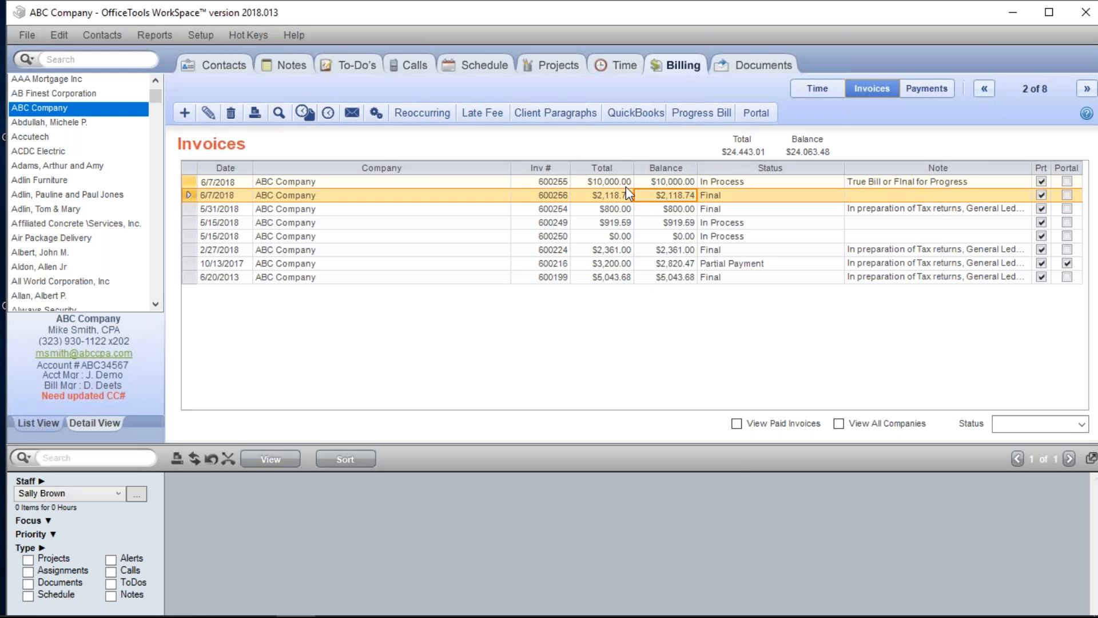
click(183, 115)
- Create progress bill 600257 with a $3,500 override and close it
click(237, 151)
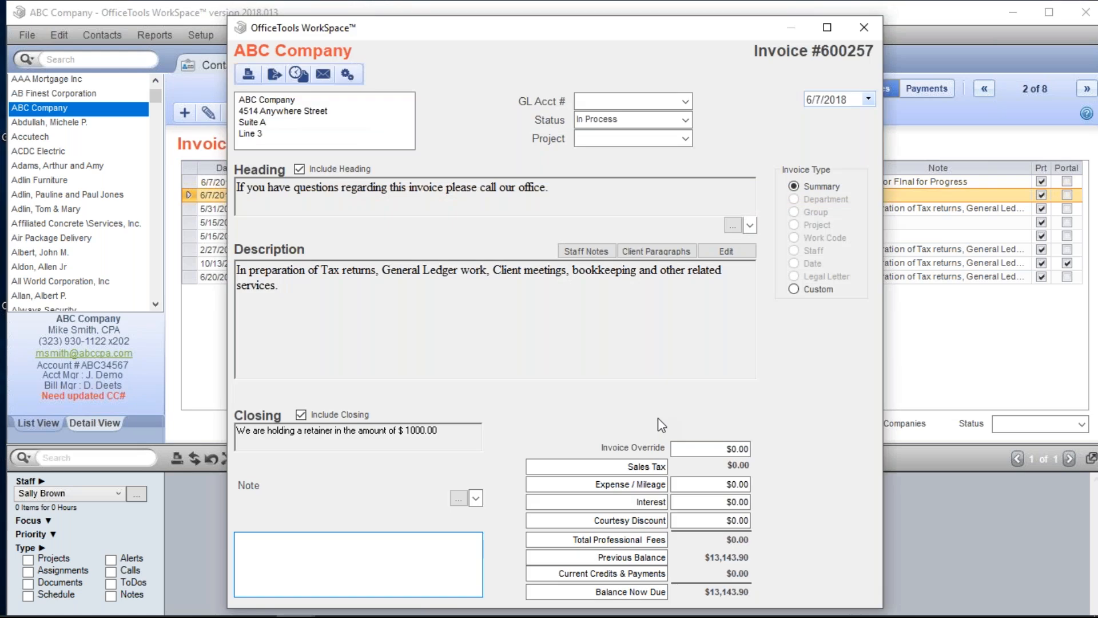
text(3500)
key(Tab)
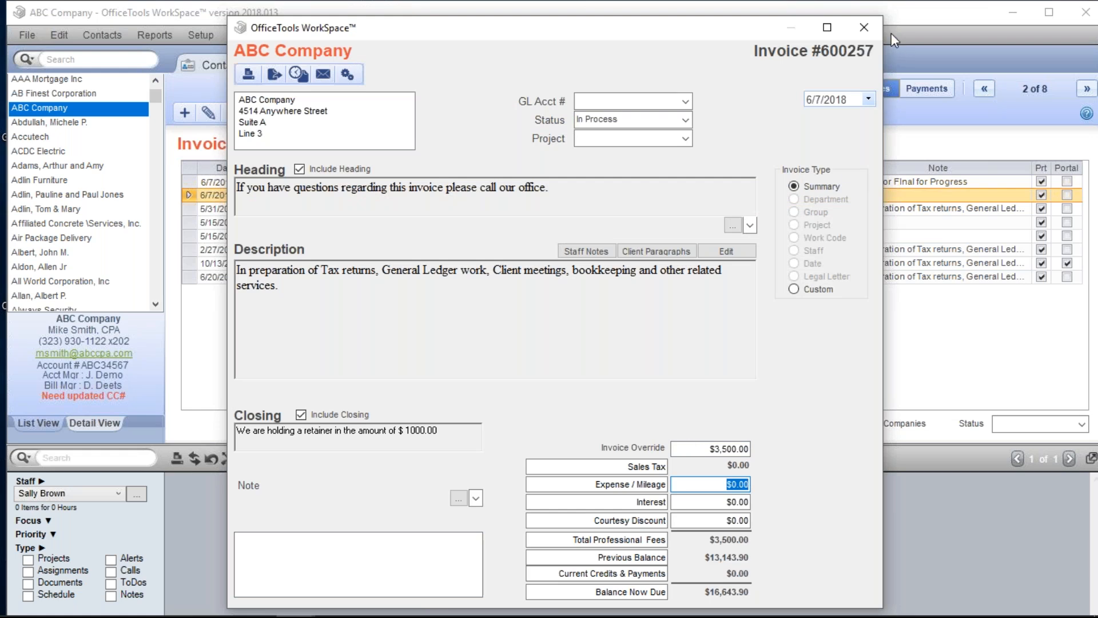
click(862, 29)
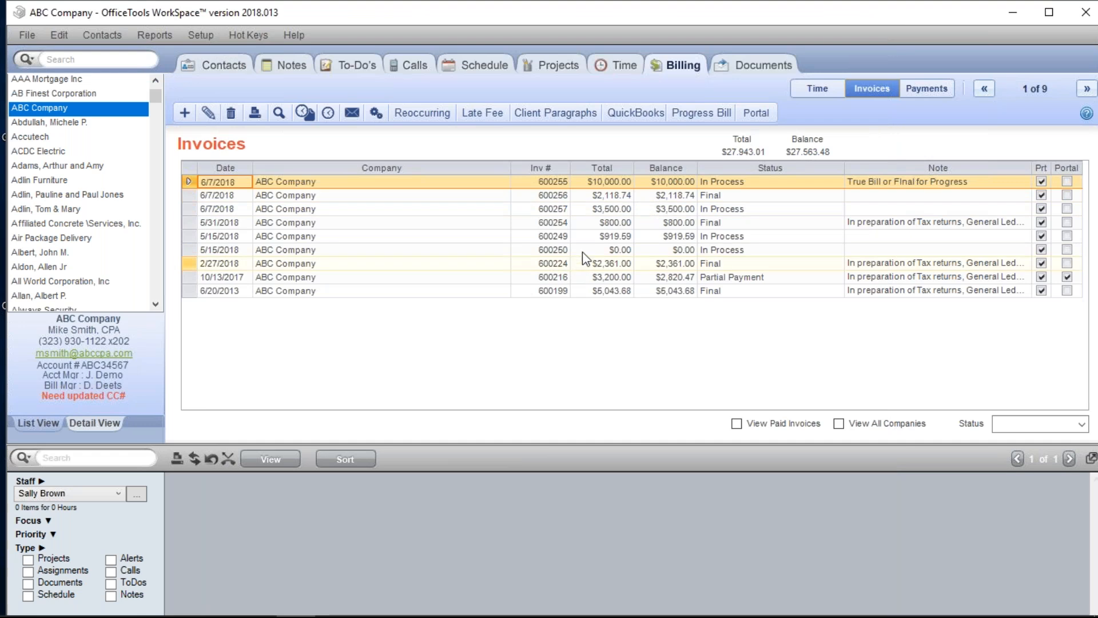
click(187, 114)
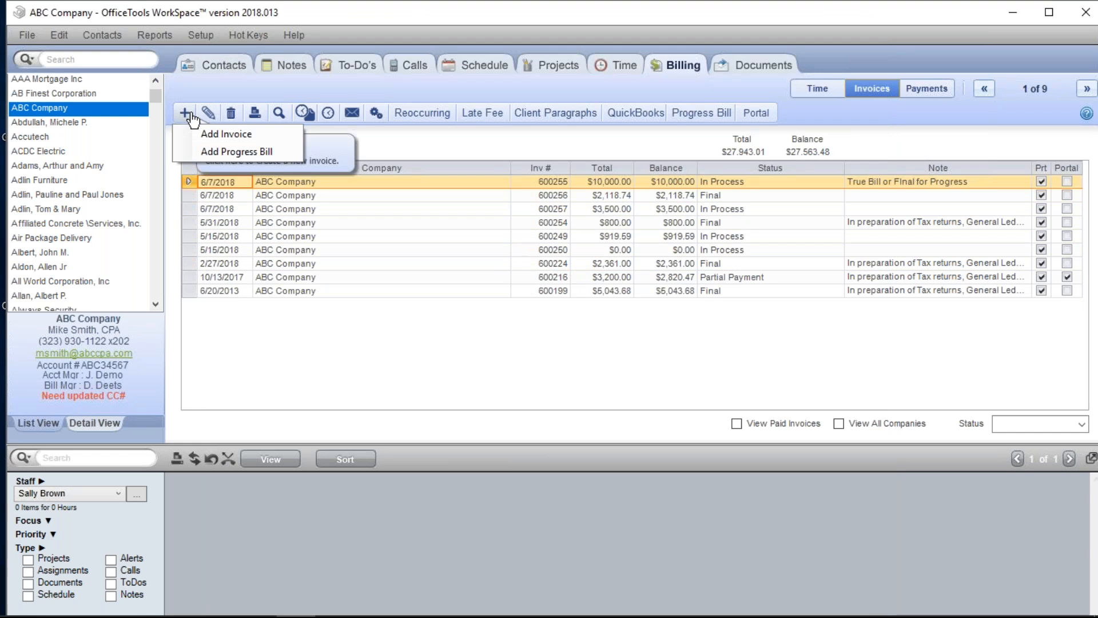
- Add invoice 600258 with a $4,500.00 override, then switch to Payments
click(228, 152)
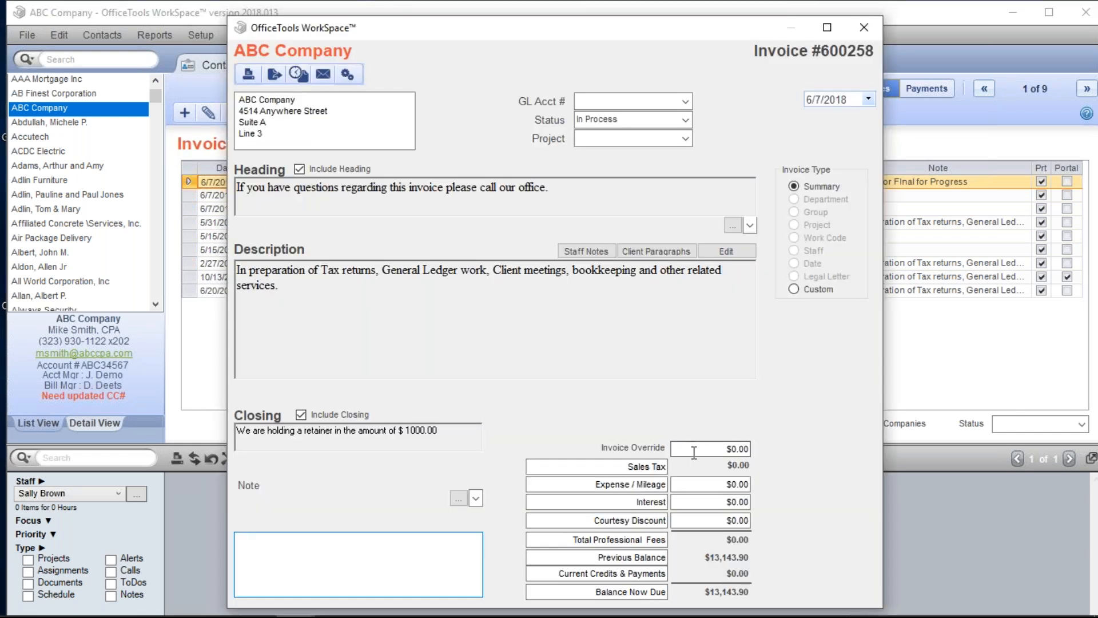
drag(694, 451, 799, 437)
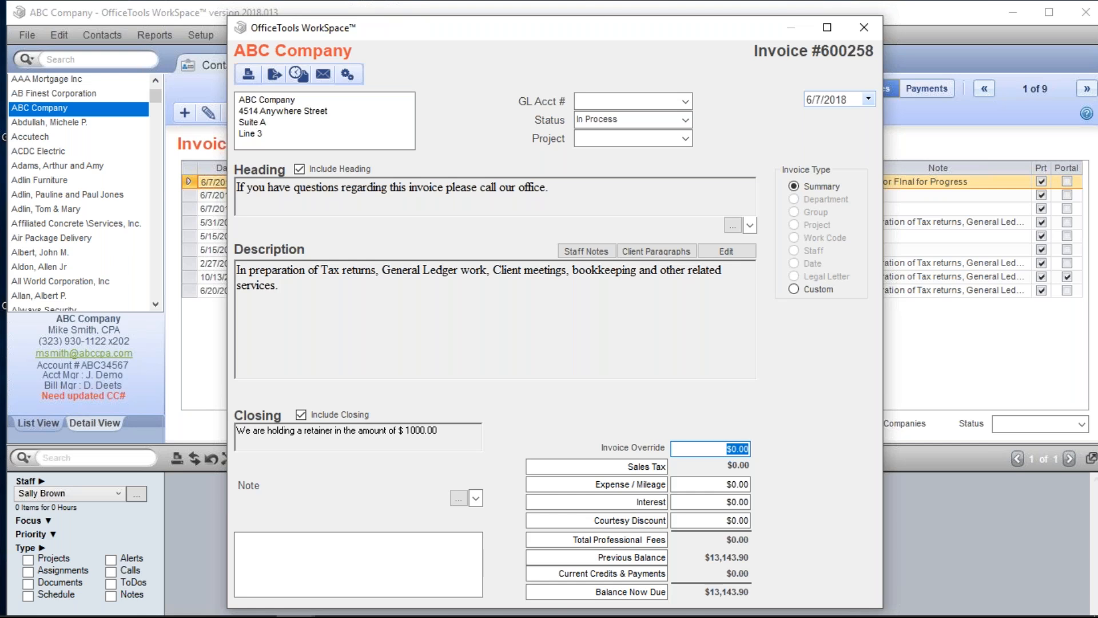
text(4500)
key(Tab)
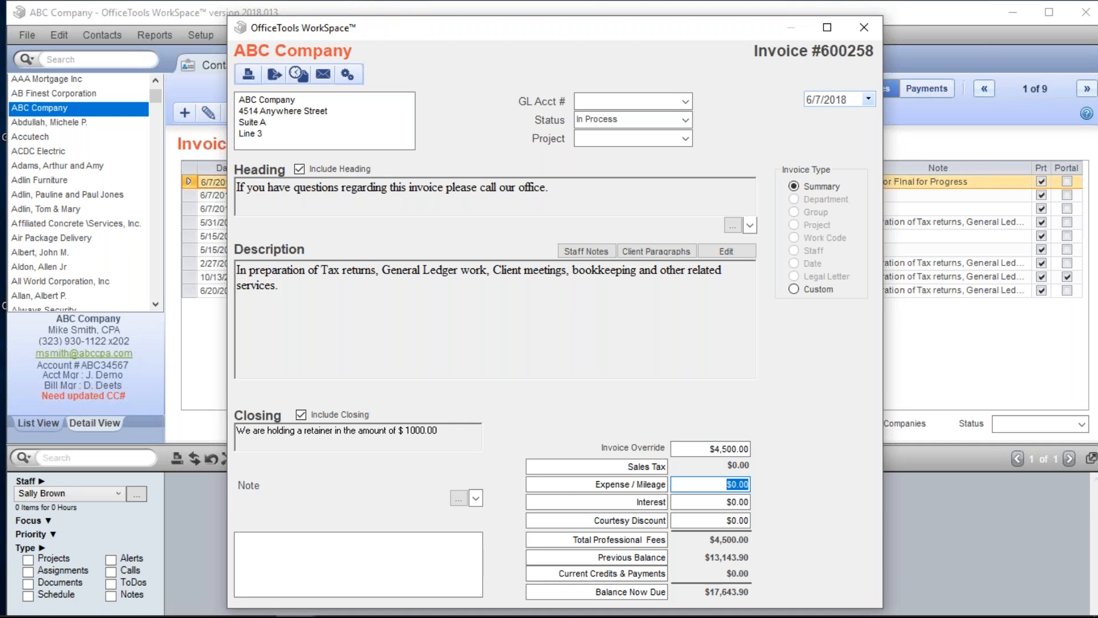
click(863, 29)
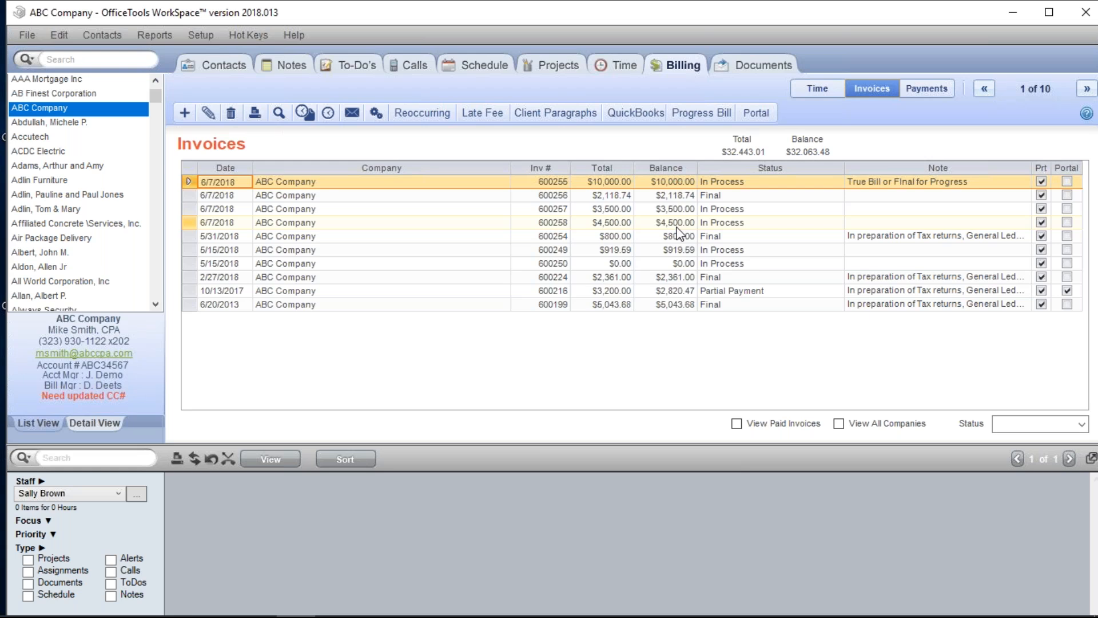
click(929, 88)
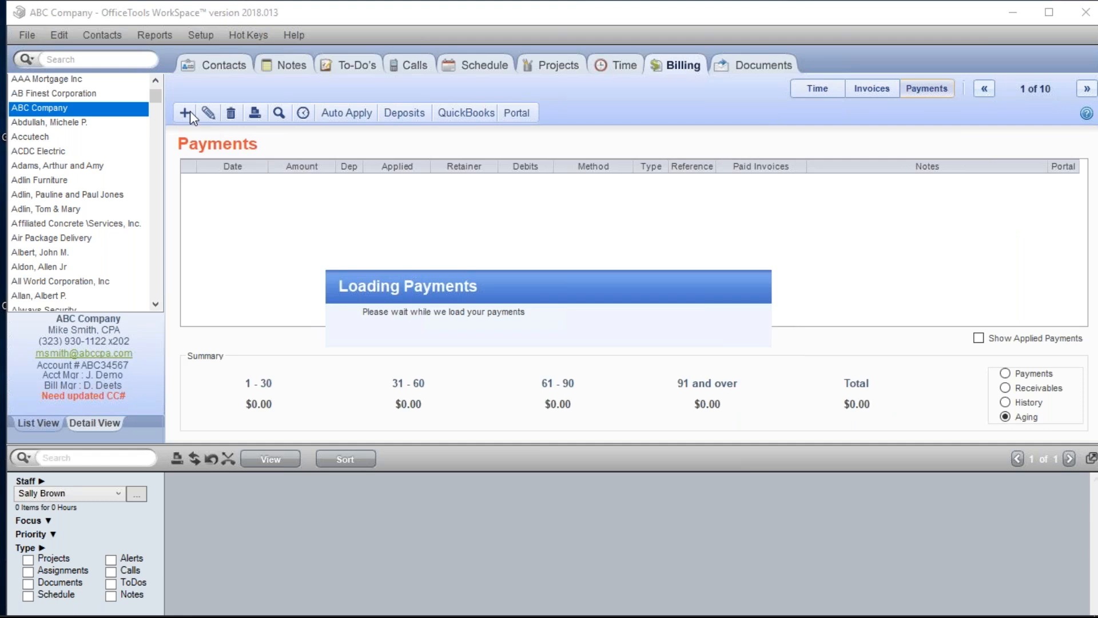
- Draft a new $2,000.00 customer payment for ABC Company dated 6/7/2018
click(185, 112)
click(273, 132)
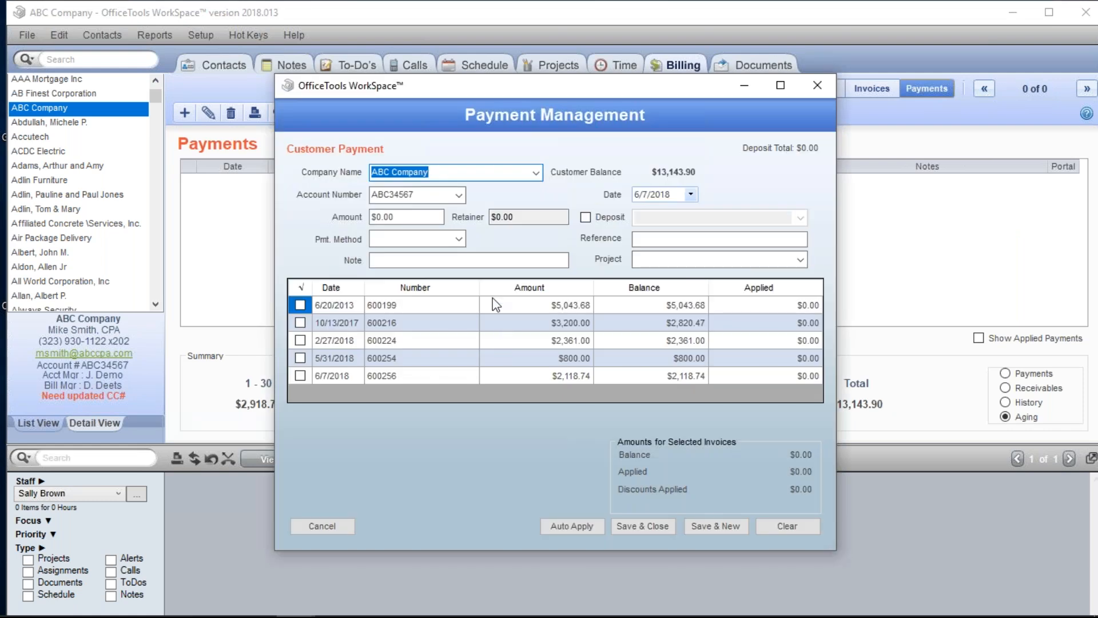
key(Tab)
key(Tab)
text(2000)
key(Tab)
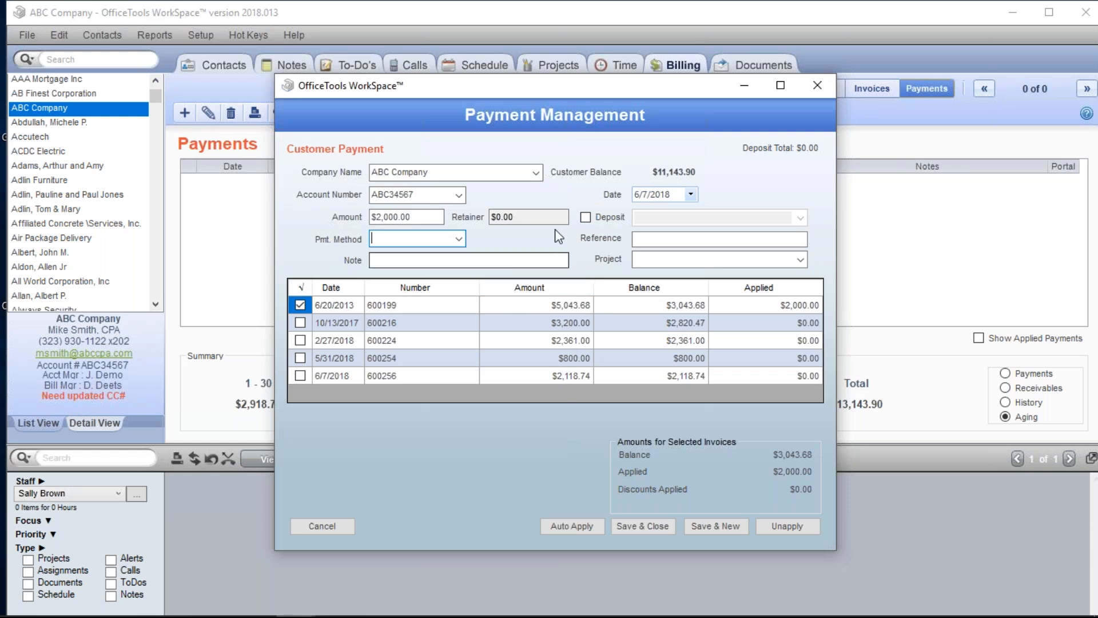
click(300, 305)
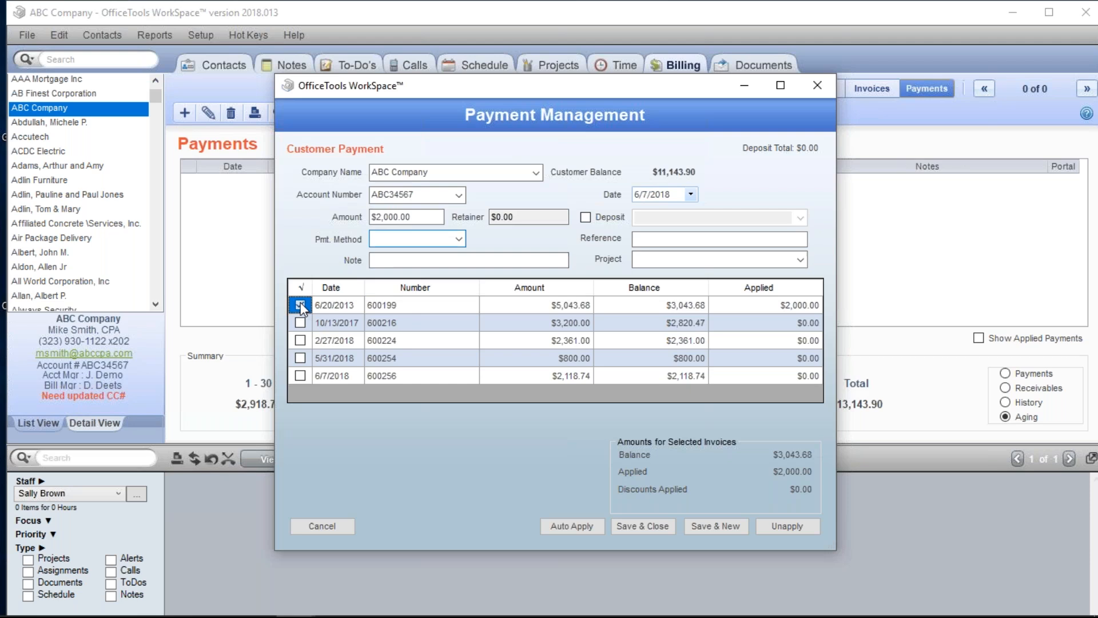
- Save the $2,000.00 payment as an unapplied retainer and return to the invoice list
drag(534, 218, 478, 216)
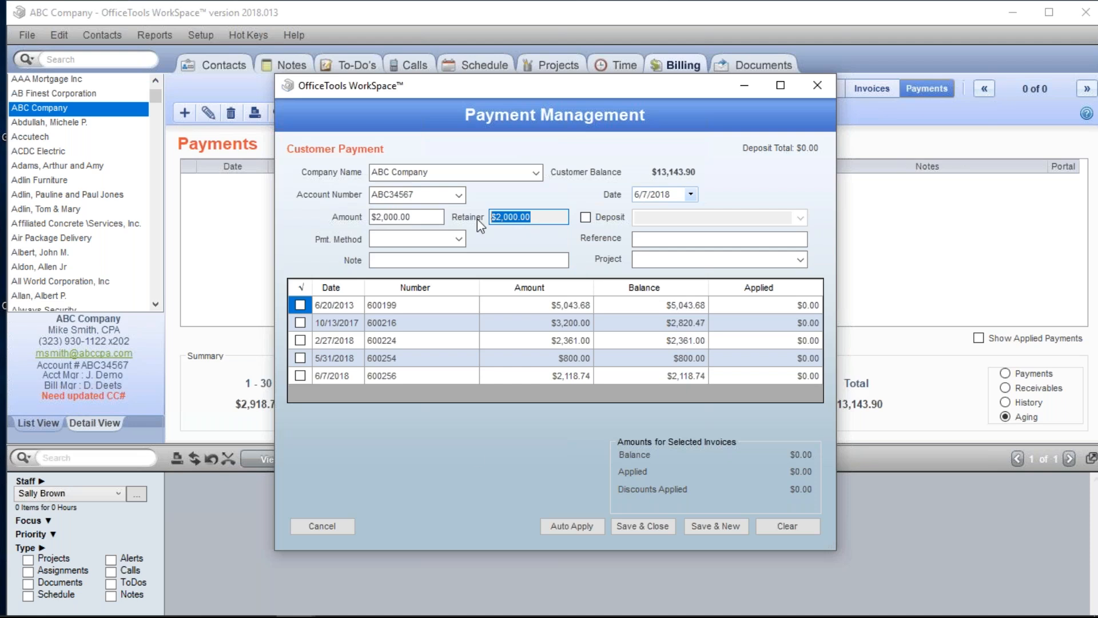
click(660, 528)
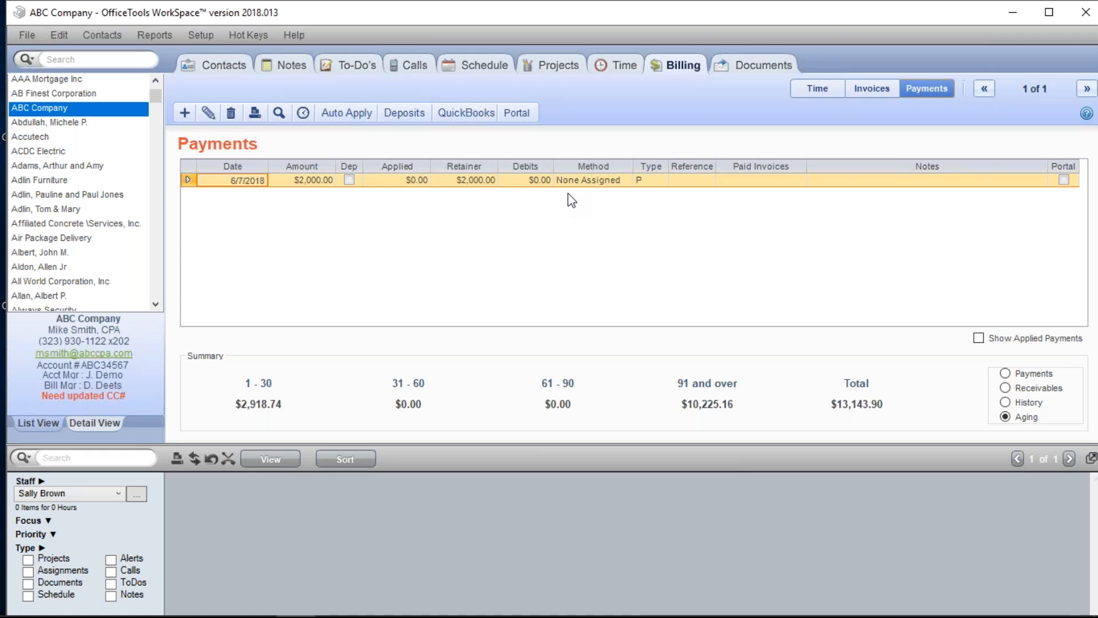
click(872, 88)
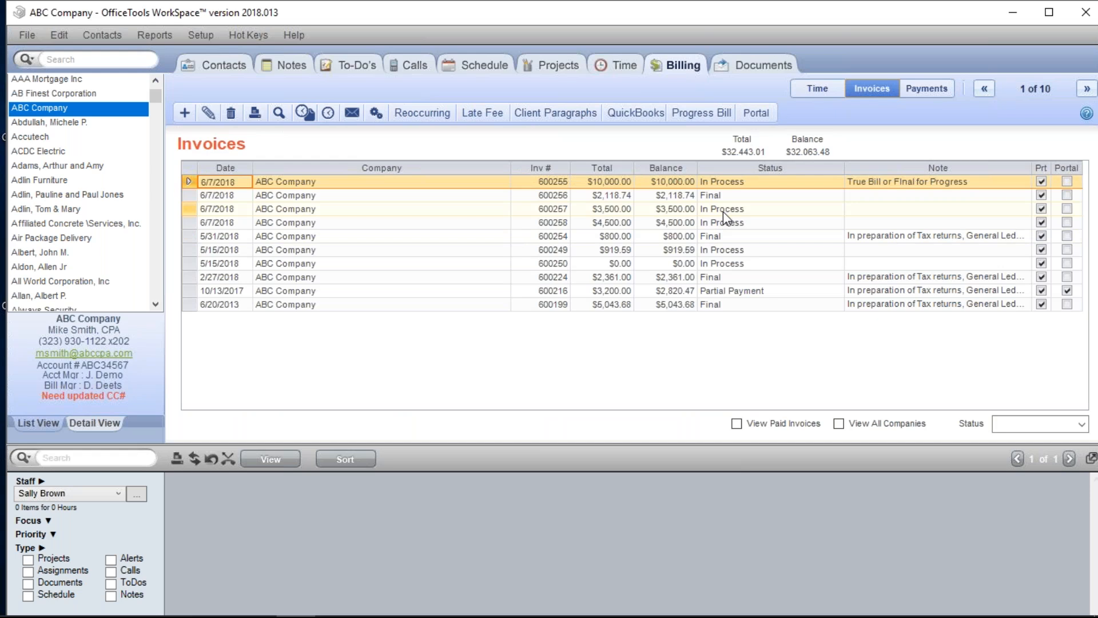
- Delete invoices 600258 and 600257 from ABC Company's invoice list
right_click(698, 224)
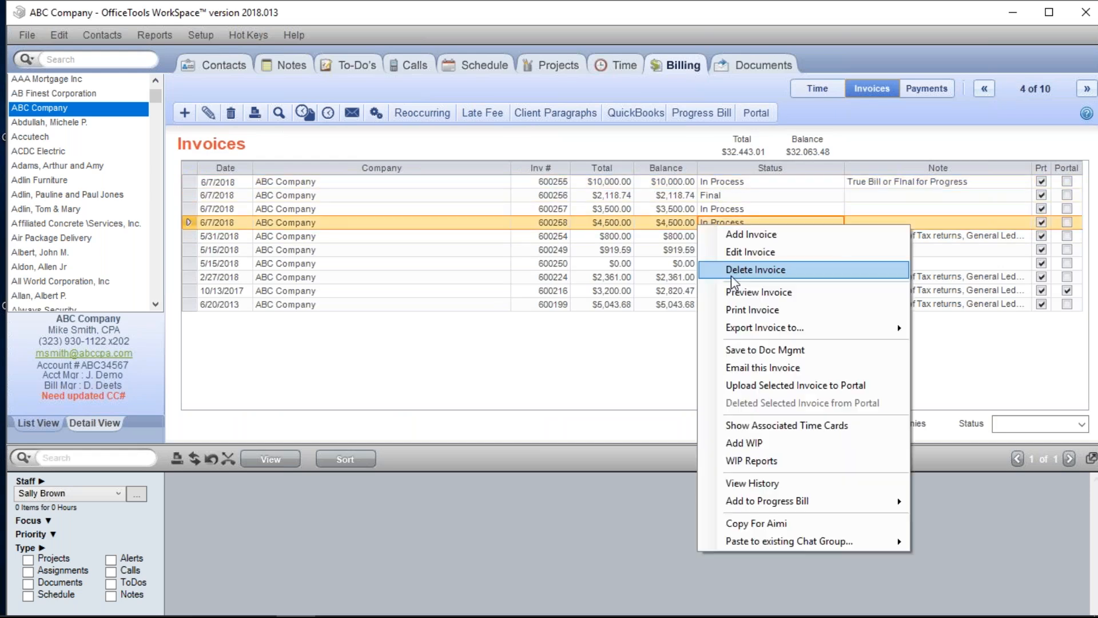
click(730, 271)
click(553, 359)
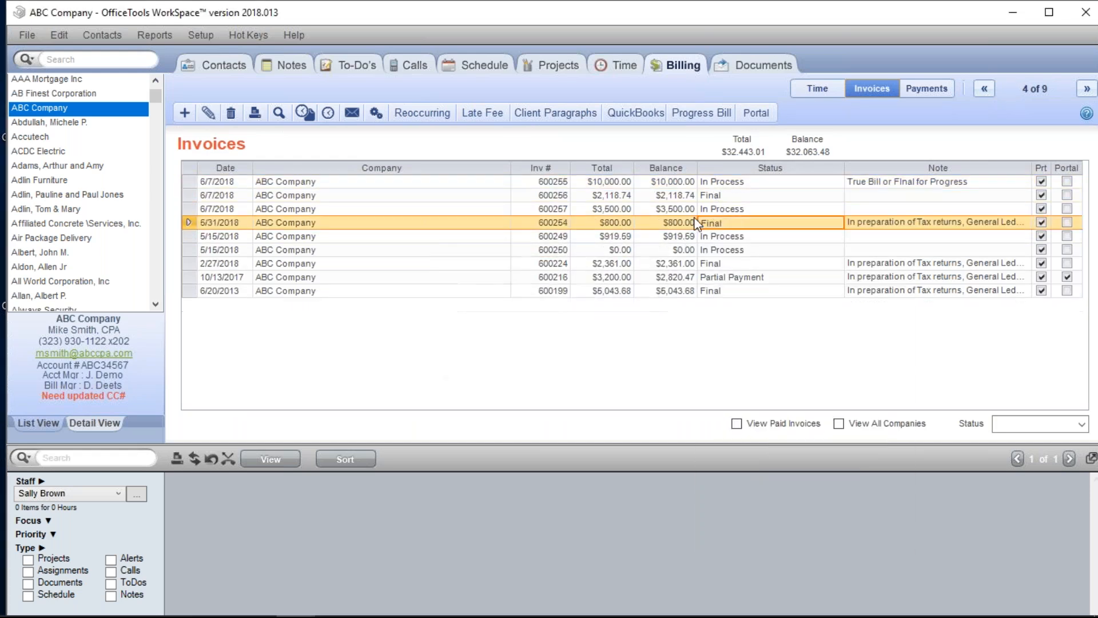
right_click(697, 211)
click(737, 258)
click(575, 357)
- Change invoice 600256's status to Review
click(707, 198)
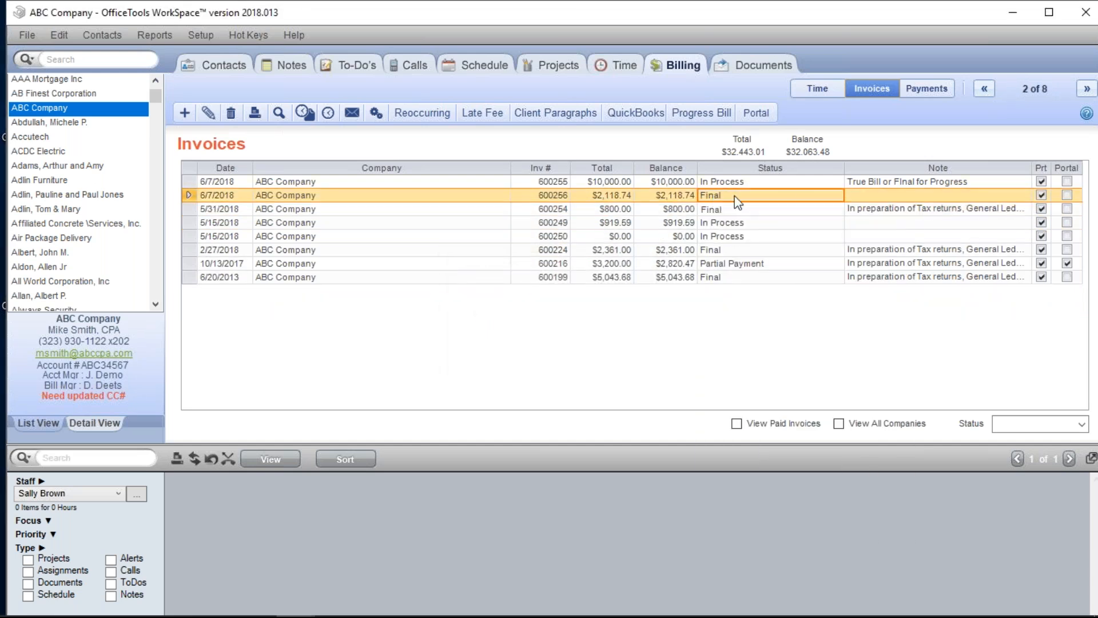
click(826, 196)
click(836, 196)
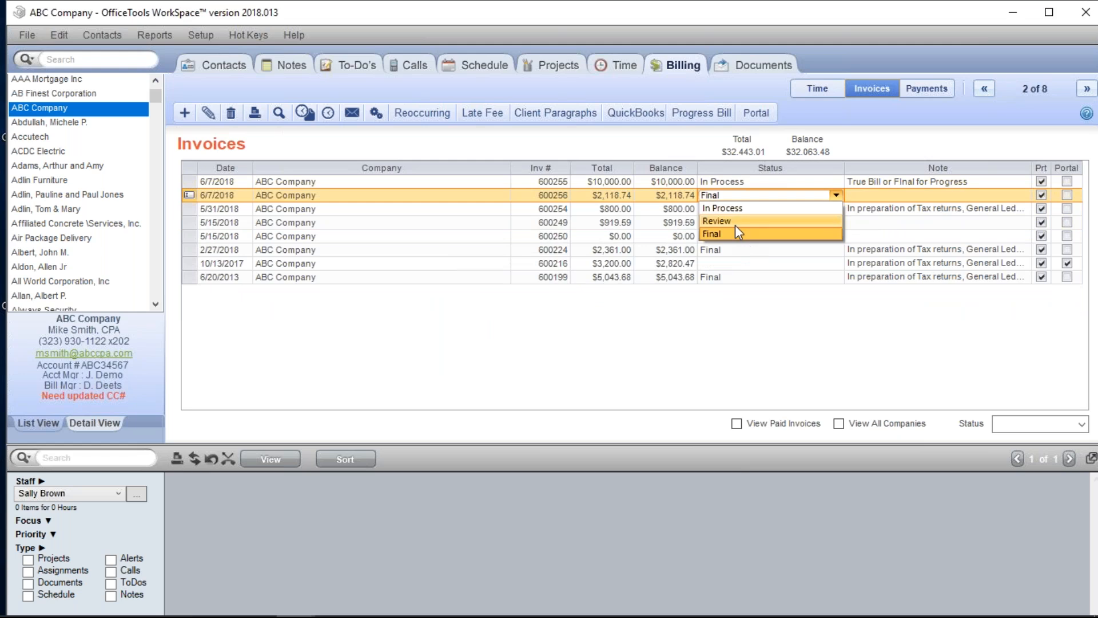
click(736, 223)
click(683, 195)
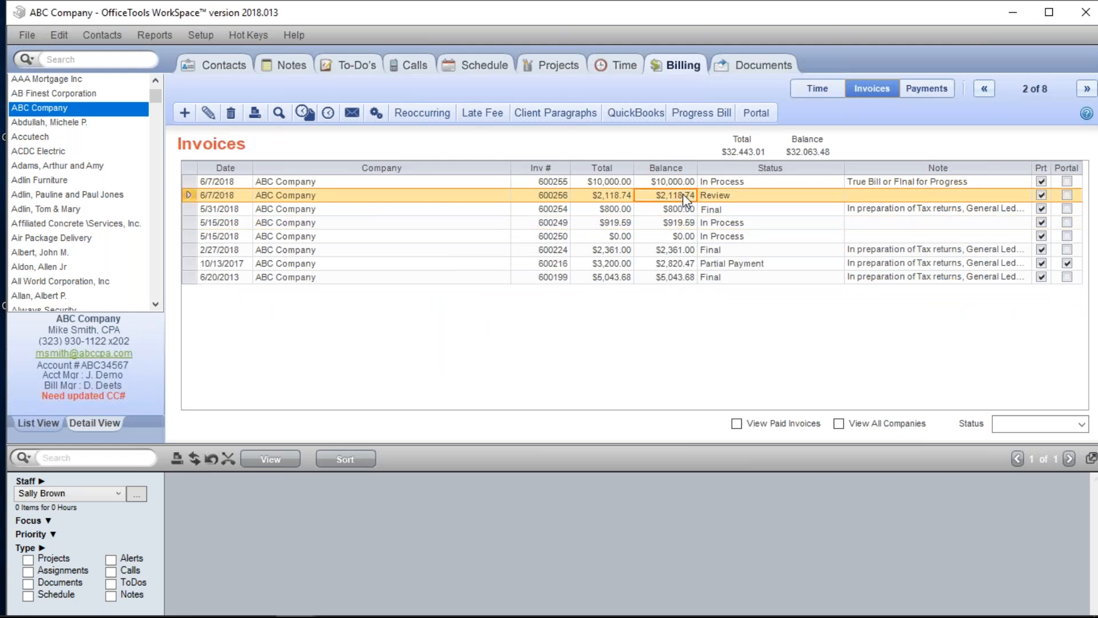
- Delete invoice 600256, leaving 600255 at the top of the list
right_click(683, 195)
click(725, 239)
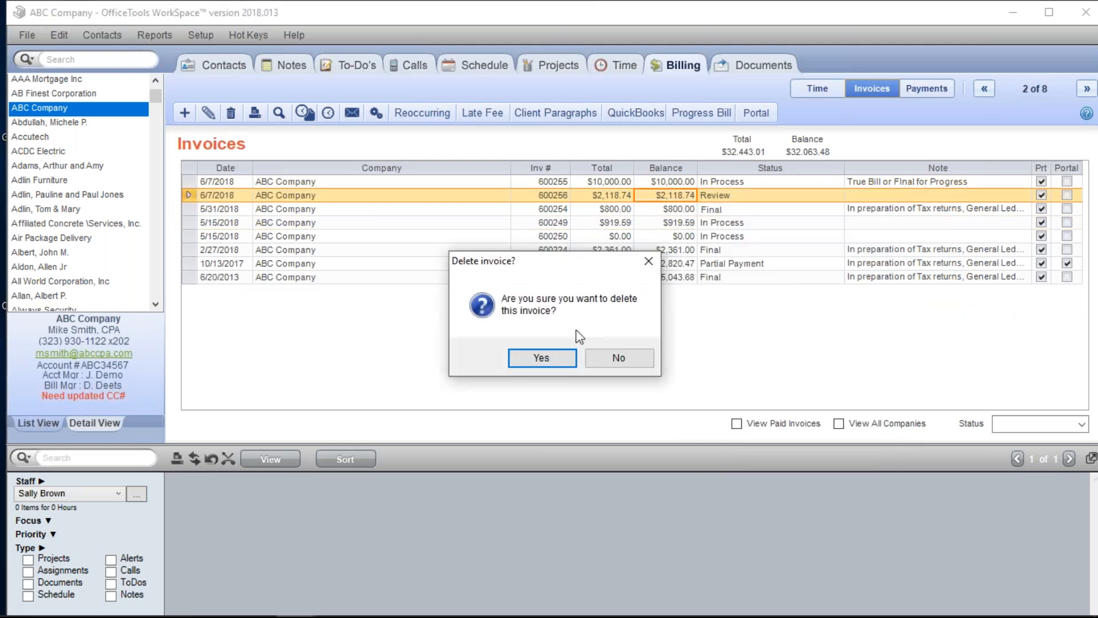
click(523, 366)
click(660, 181)
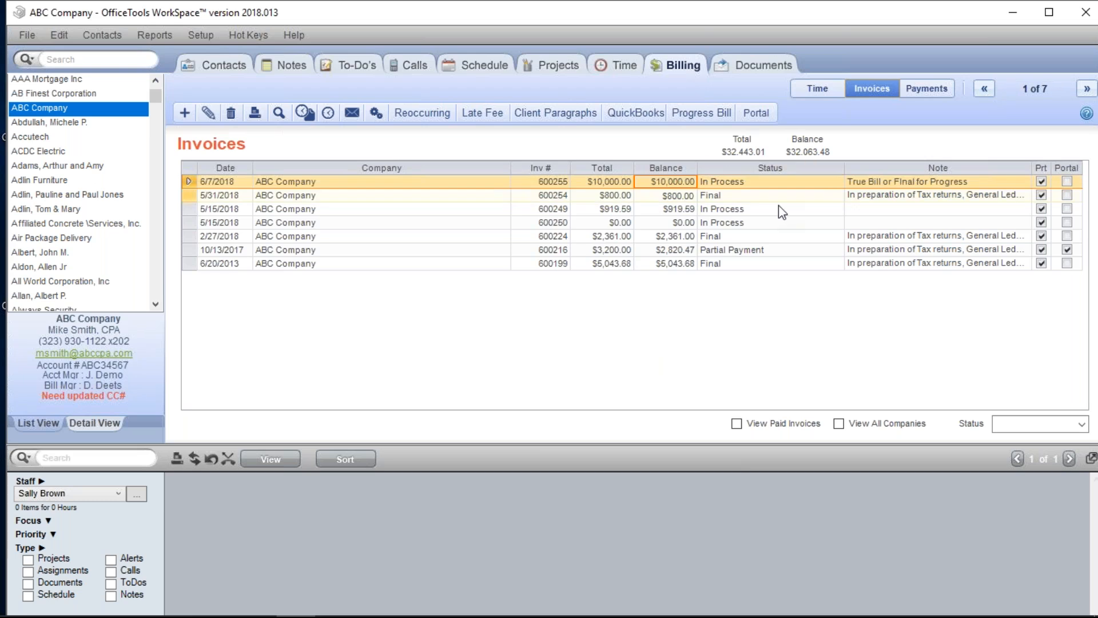
- Attach all available ABC Company time cards (32.42 hours, $3,541.60) to invoice 600255
double_click(665, 181)
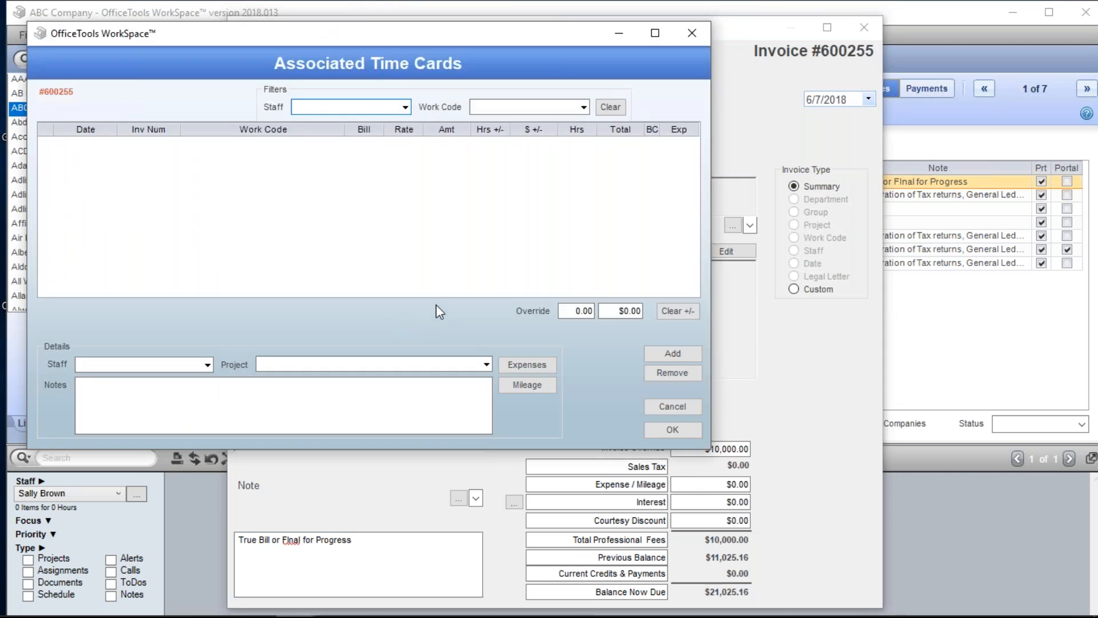
click(680, 352)
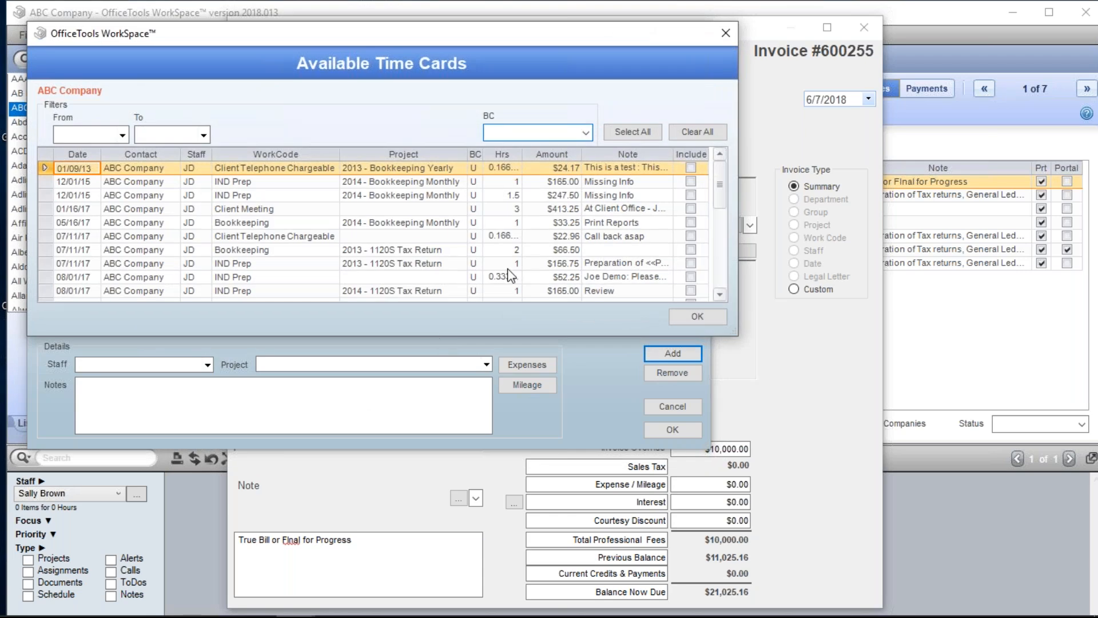
mouse_move(720, 189)
mouse_down()
mouse_move(719, 248)
mouse_move(720, 189)
mouse_up()
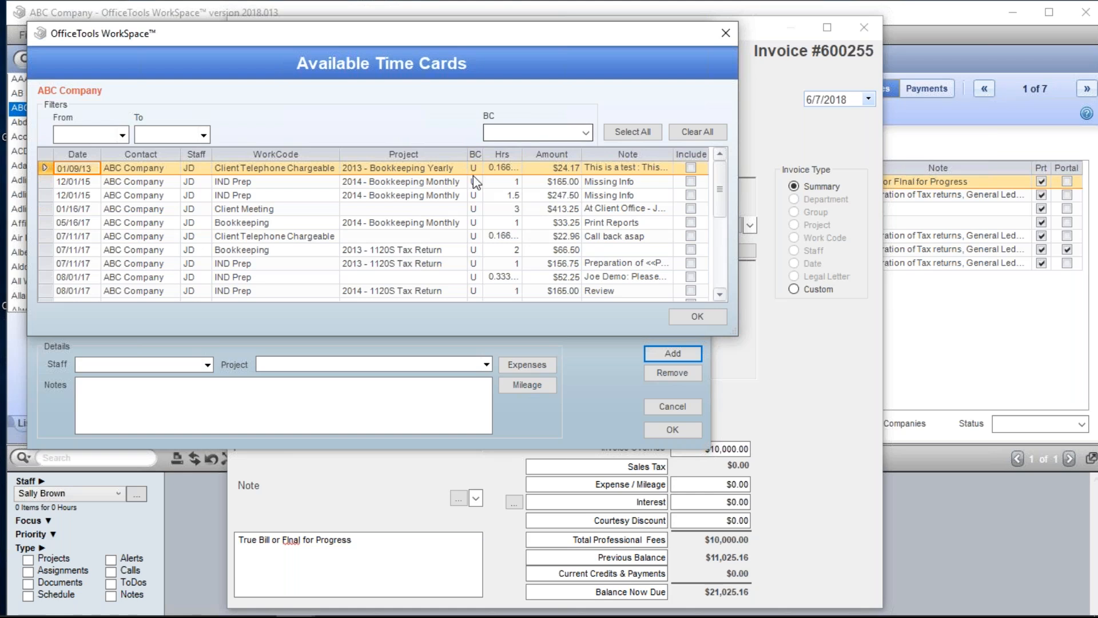
click(586, 135)
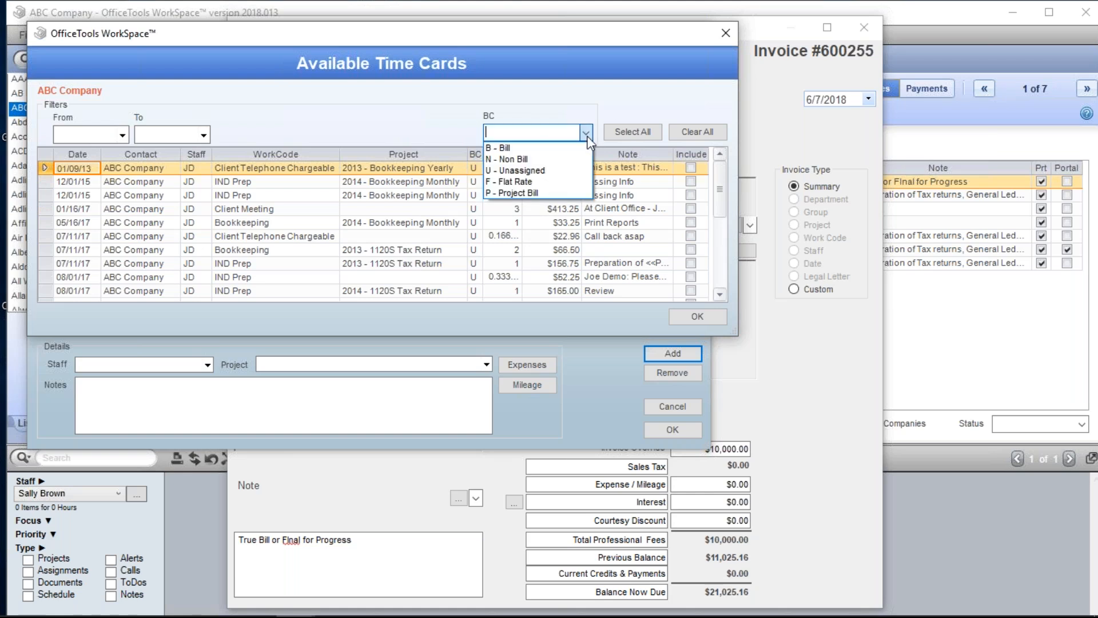
click(486, 214)
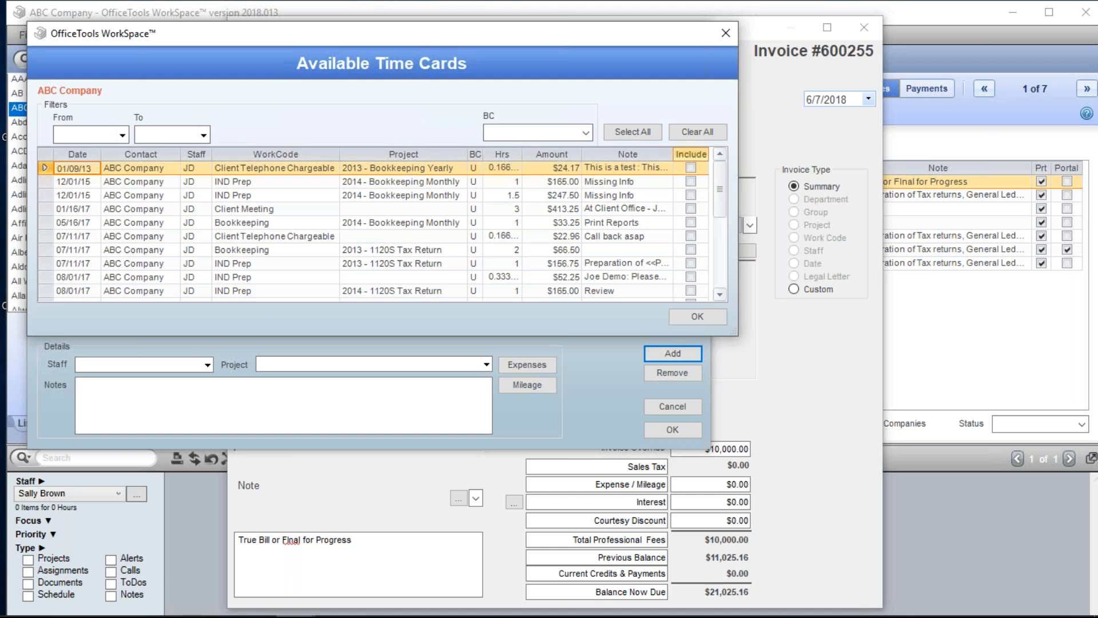
click(653, 142)
click(695, 317)
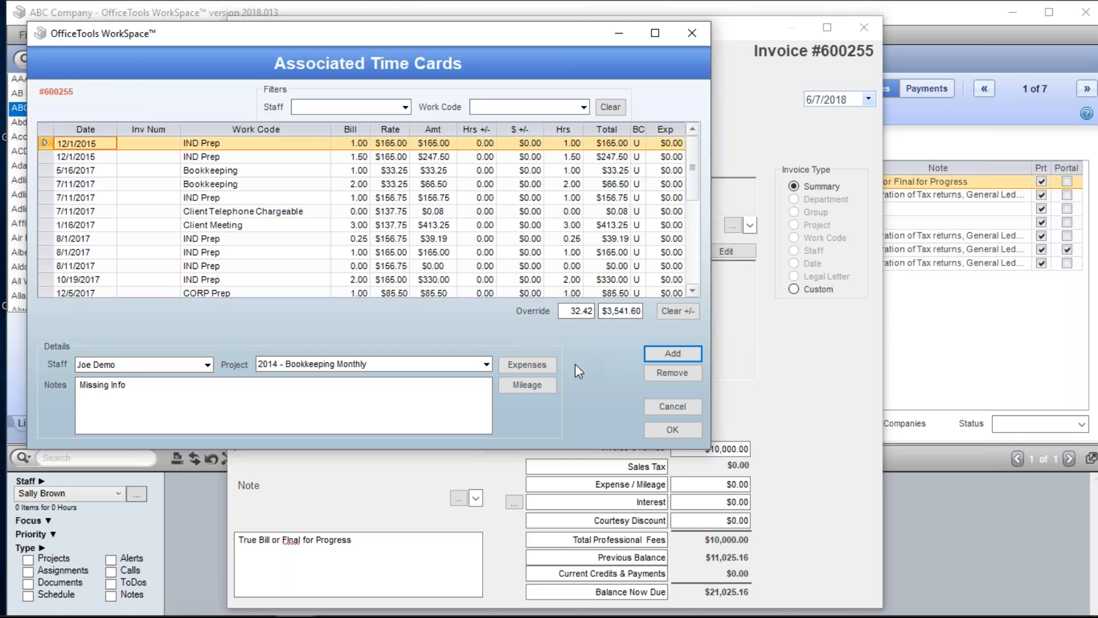
- Apportion invoice 600255's time cards to its $10,000.00 total and review the entries
click(674, 431)
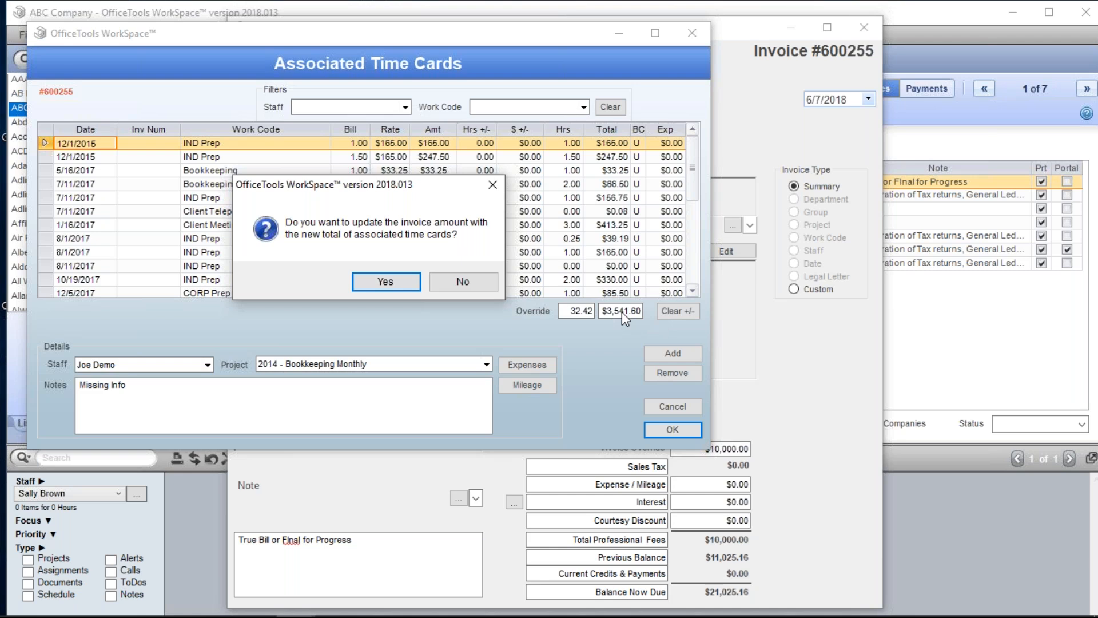
click(441, 283)
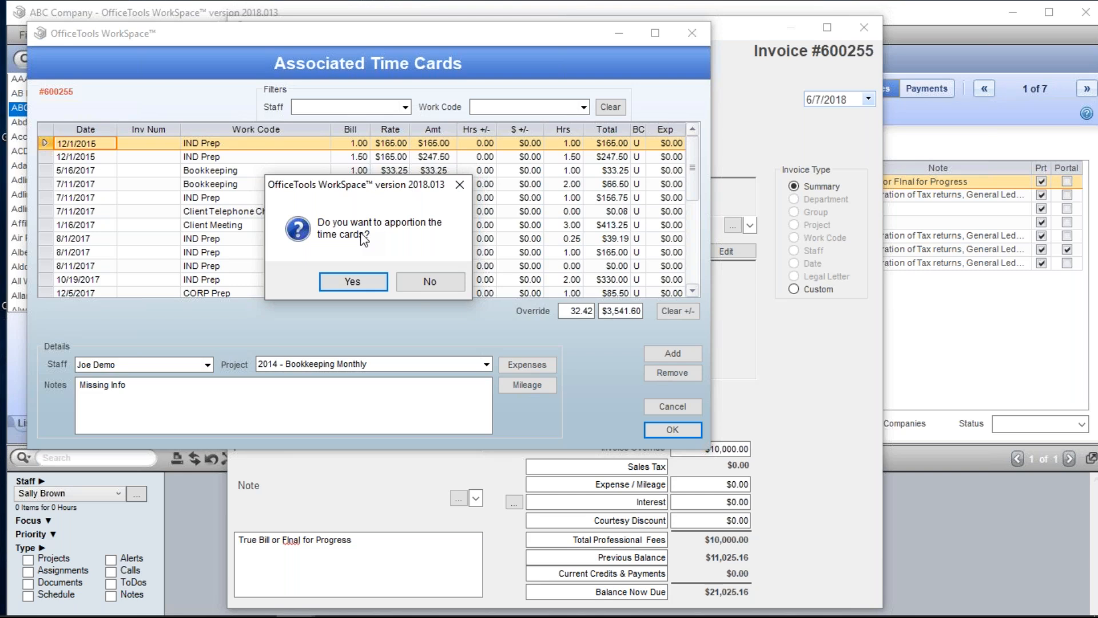
click(351, 279)
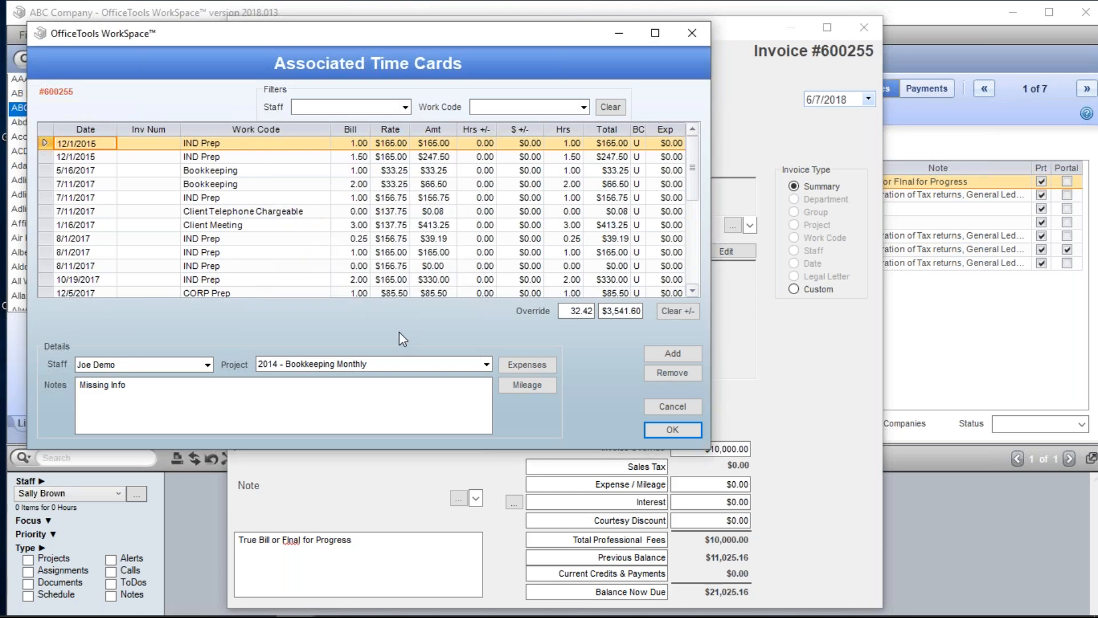
key(Return)
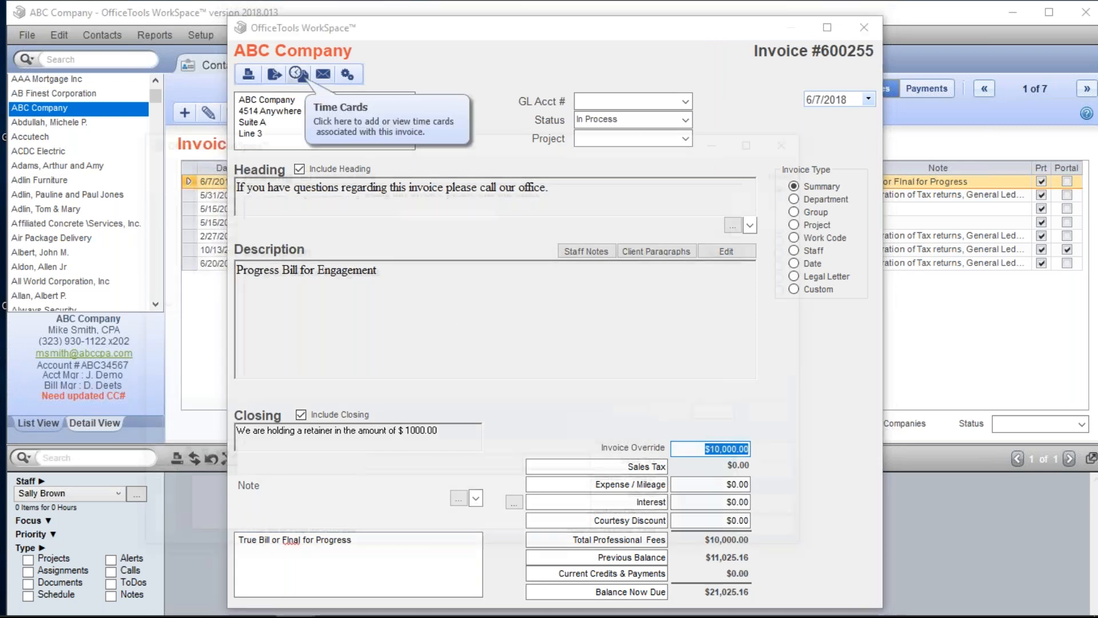
scroll(598, 357, down, 3)
scroll(610, 380, down, 1)
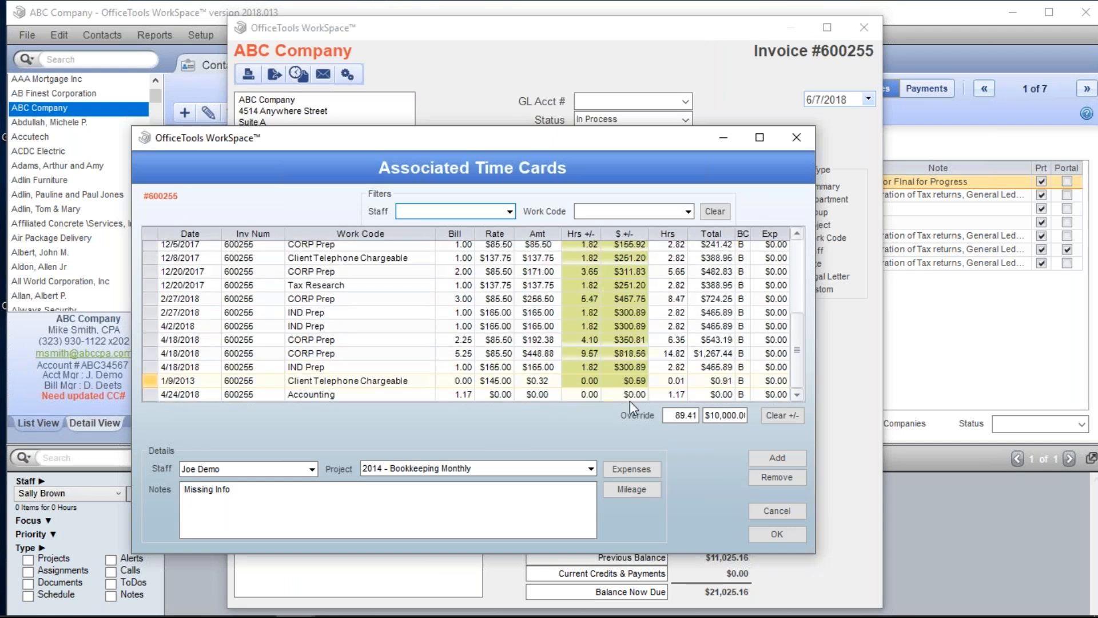
click(762, 532)
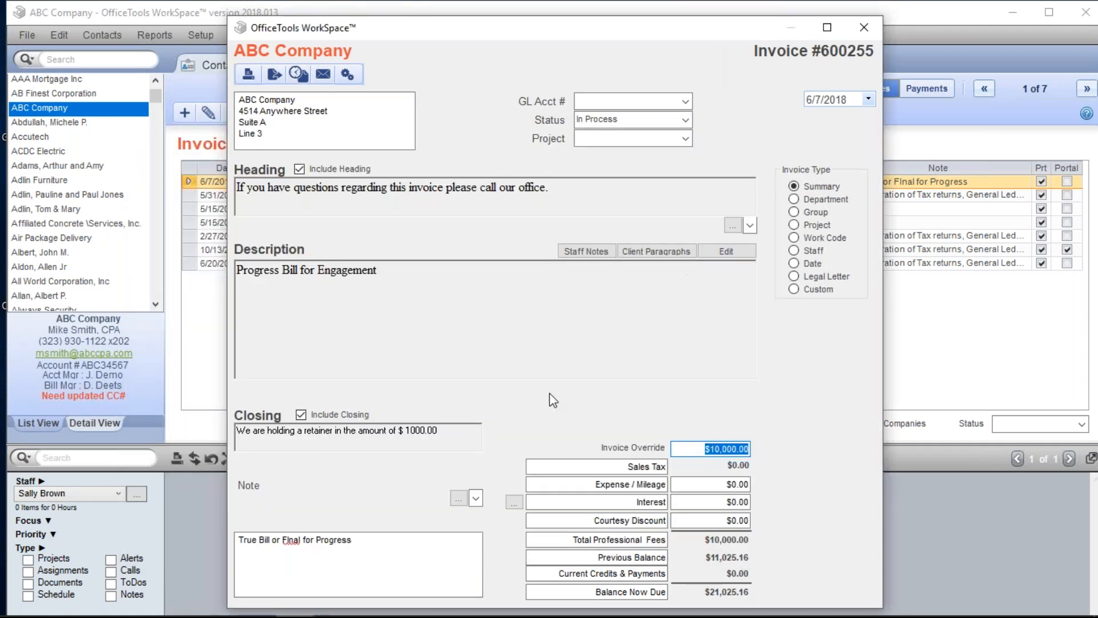
- Mark invoice 600255 as Final and close it
click(685, 120)
click(629, 166)
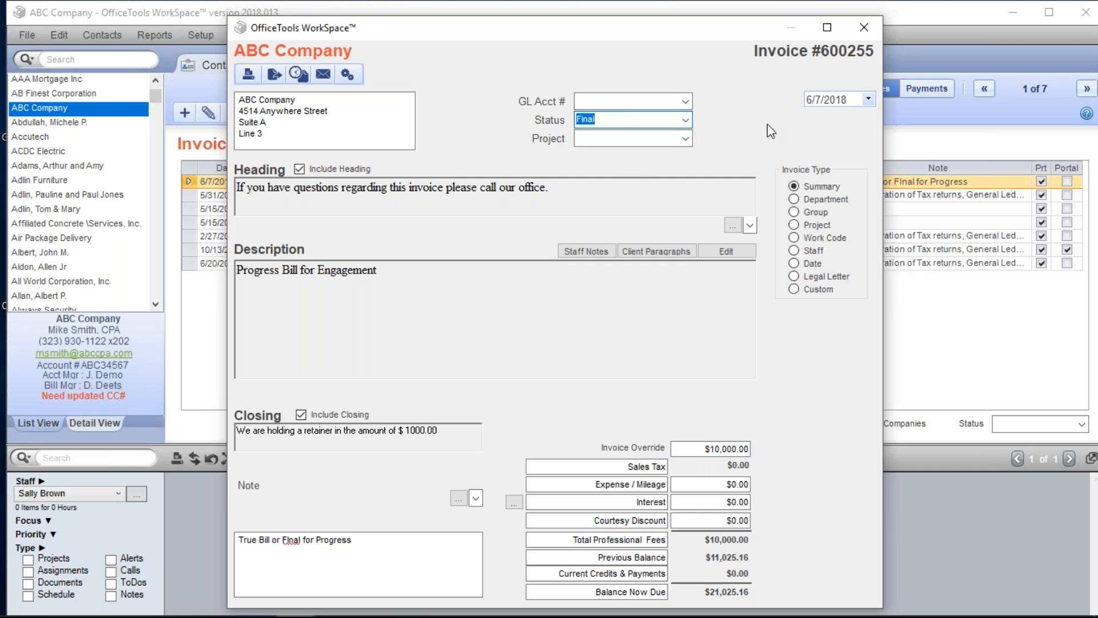
click(874, 26)
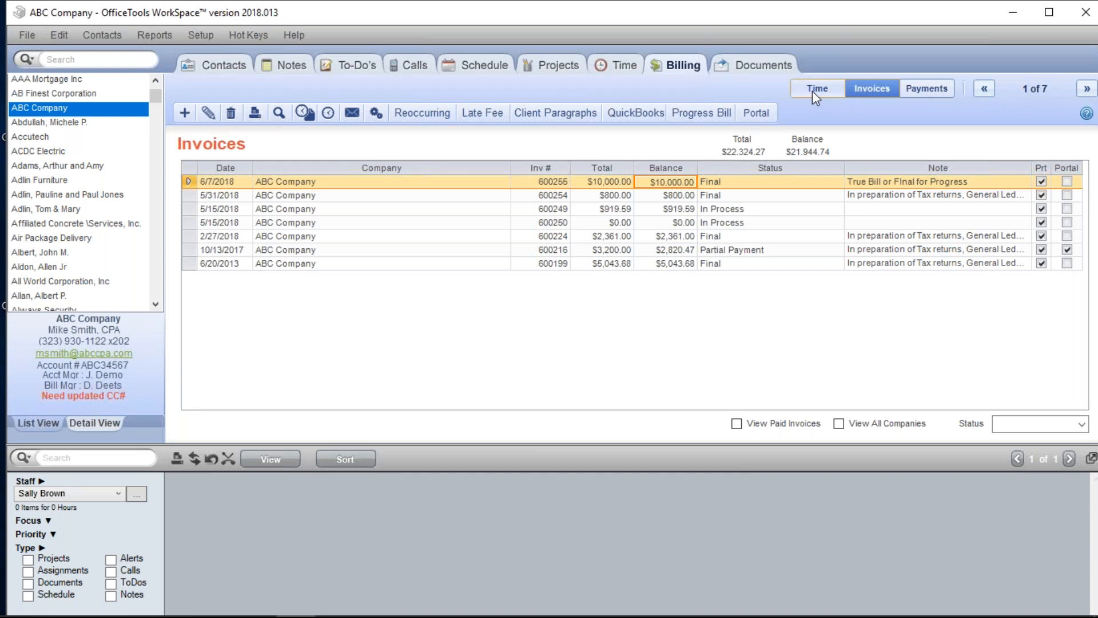
- Apply the $2,000.00 retainer payment to the 6/7/2018 invoice 600255
click(914, 91)
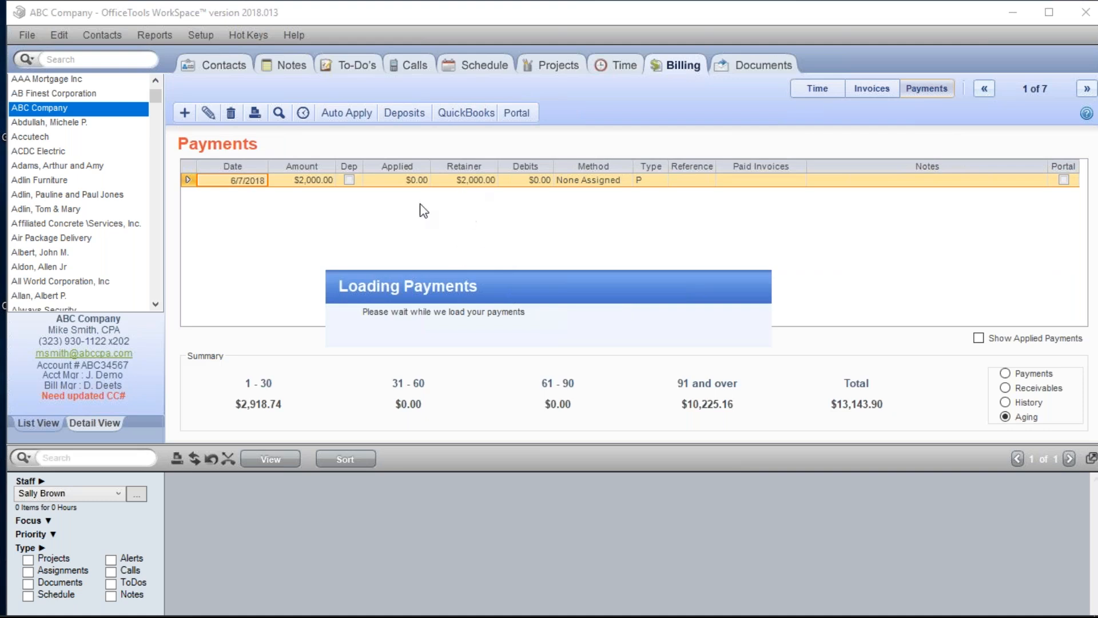
click(462, 183)
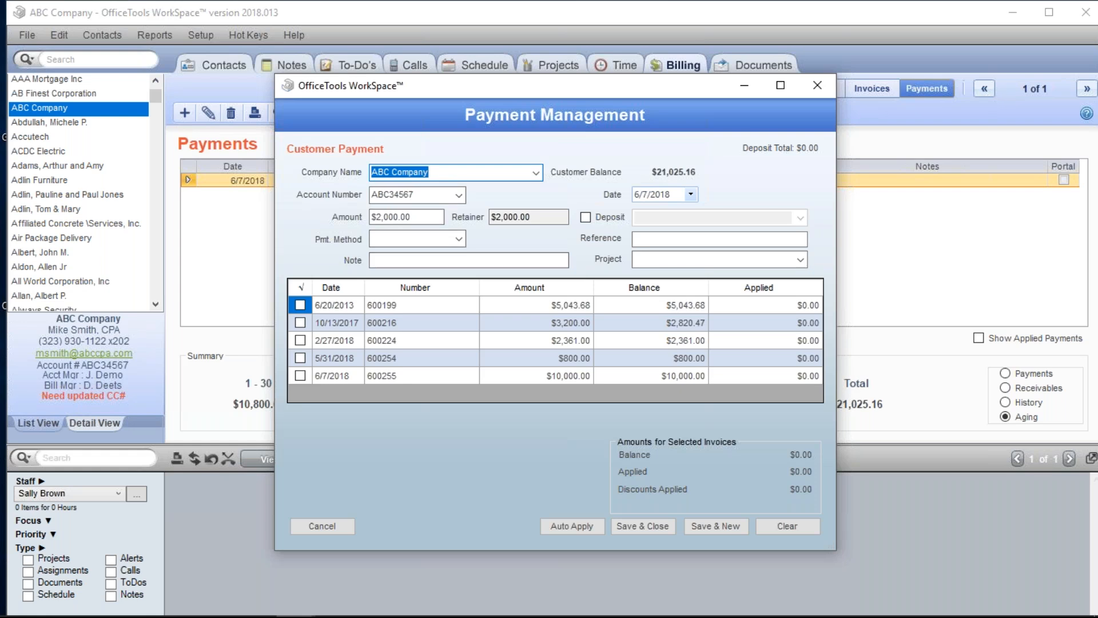
click(298, 379)
click(298, 376)
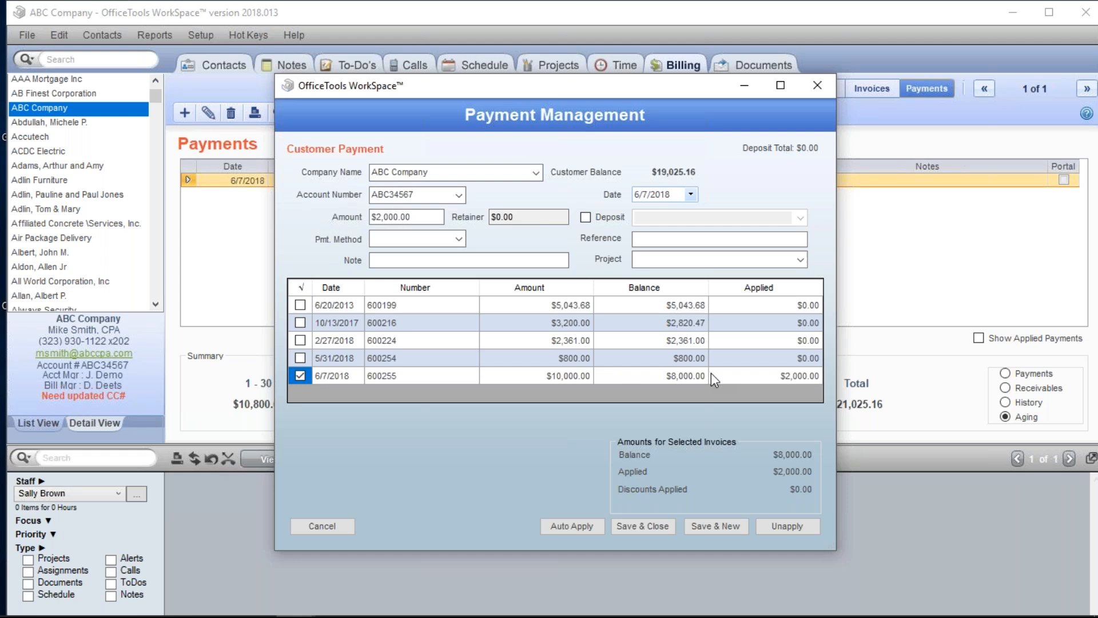
click(642, 526)
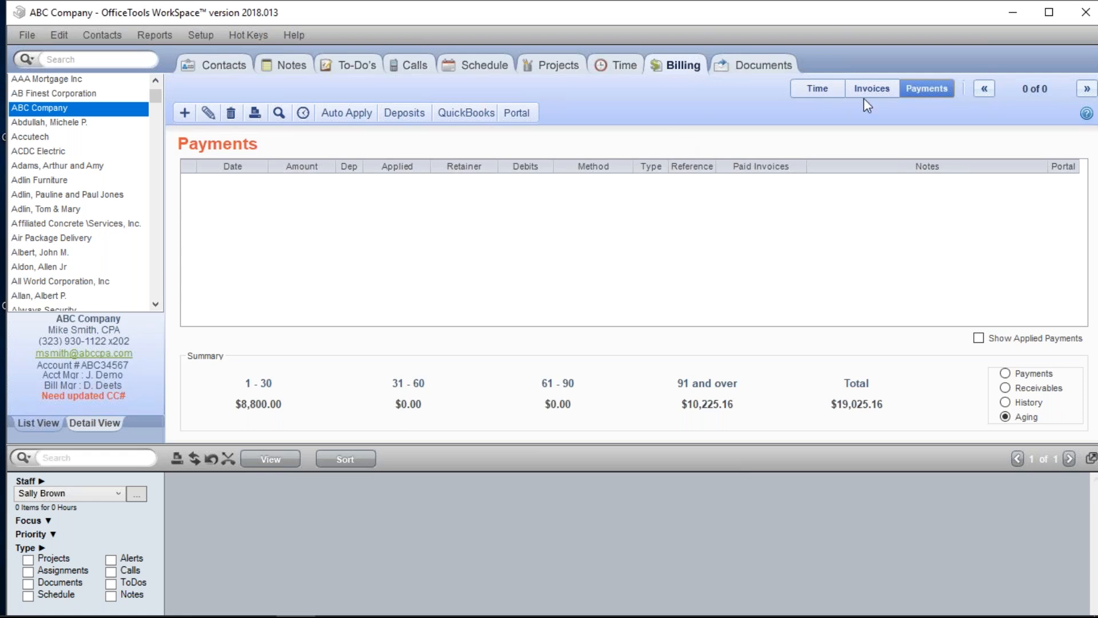
click(875, 90)
- Reopen partially paid invoice 600255 for editing, confirming the prompt
double_click(460, 182)
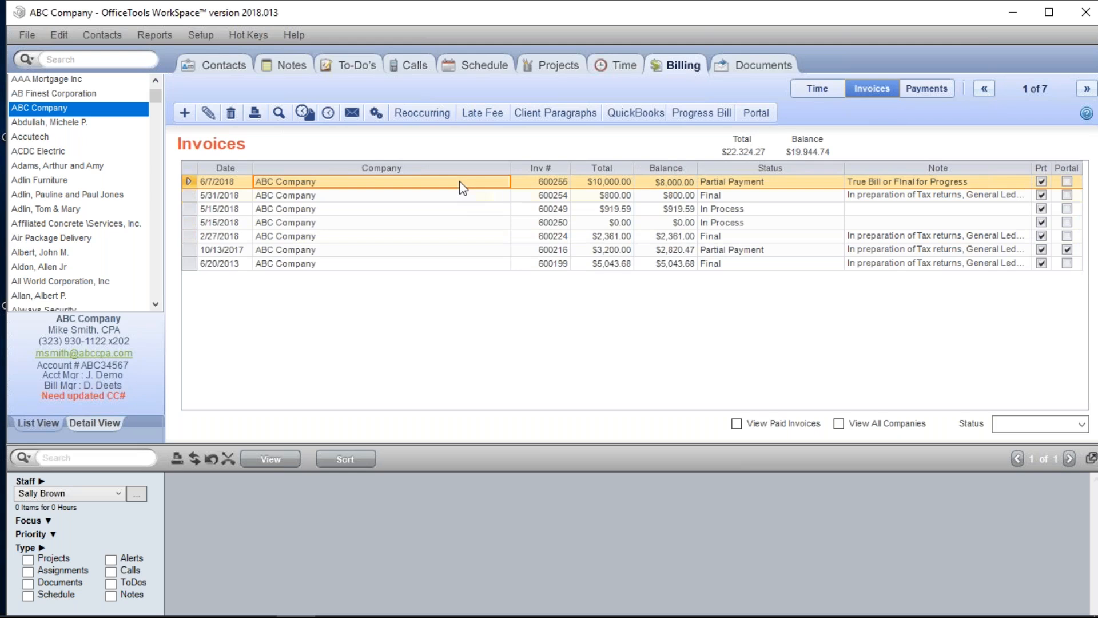
click(516, 364)
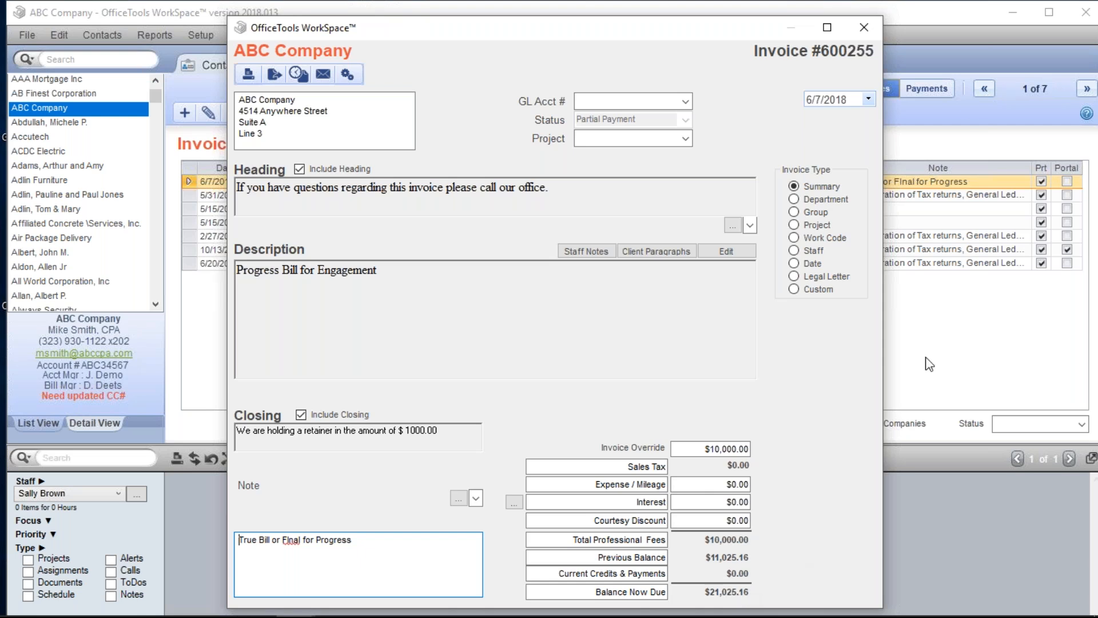
- Close invoice 600255 without making changes
click(863, 28)
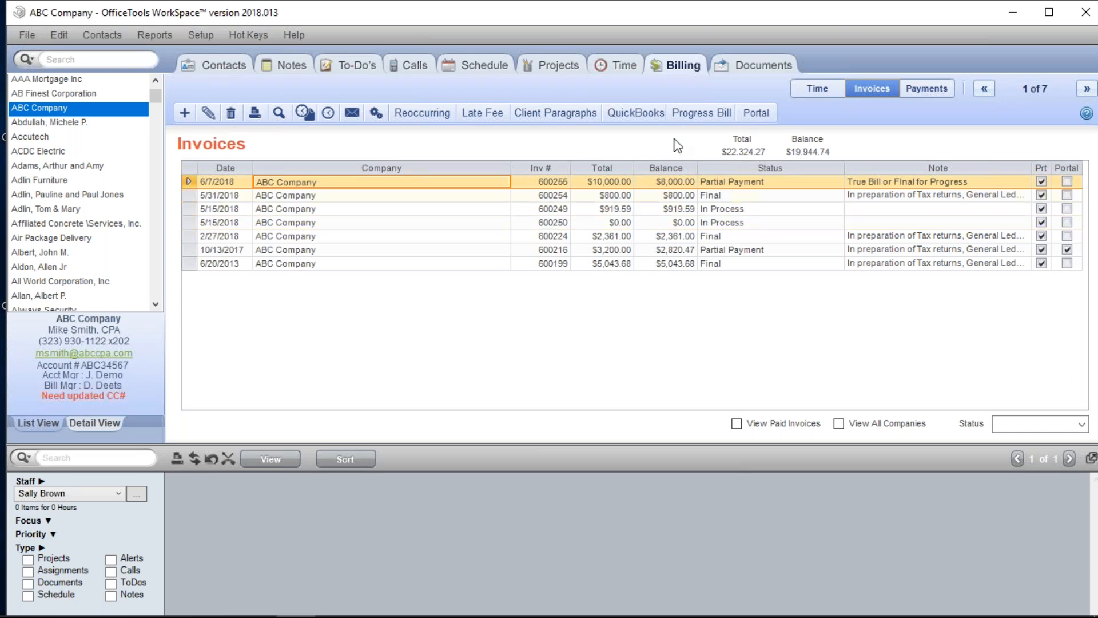
- Look over ABC Company's billable time entries
click(628, 71)
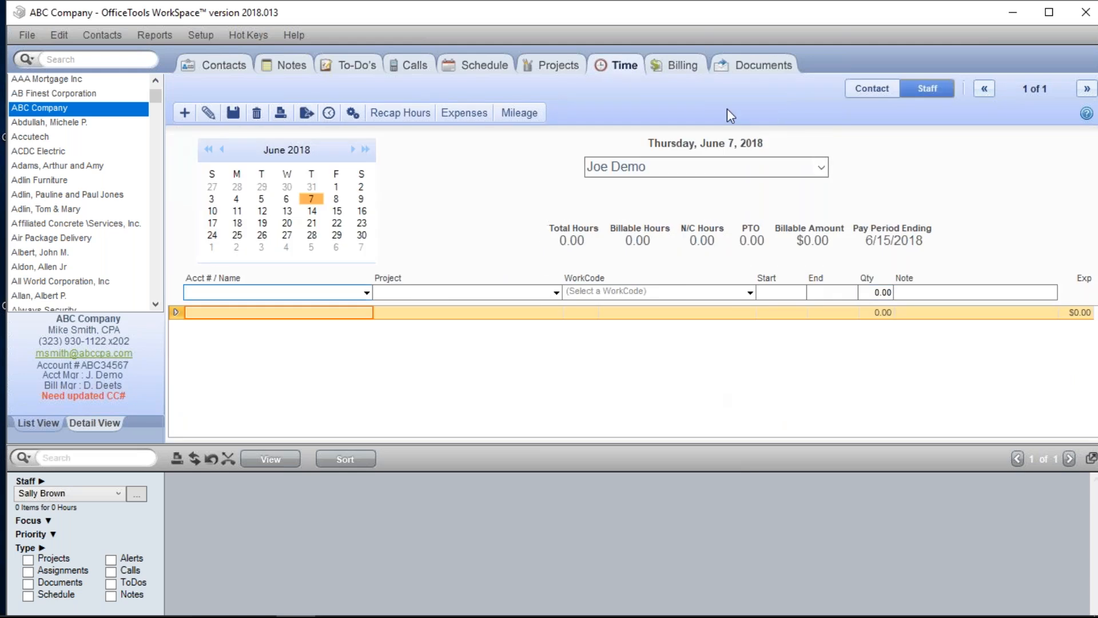
click(661, 70)
click(830, 86)
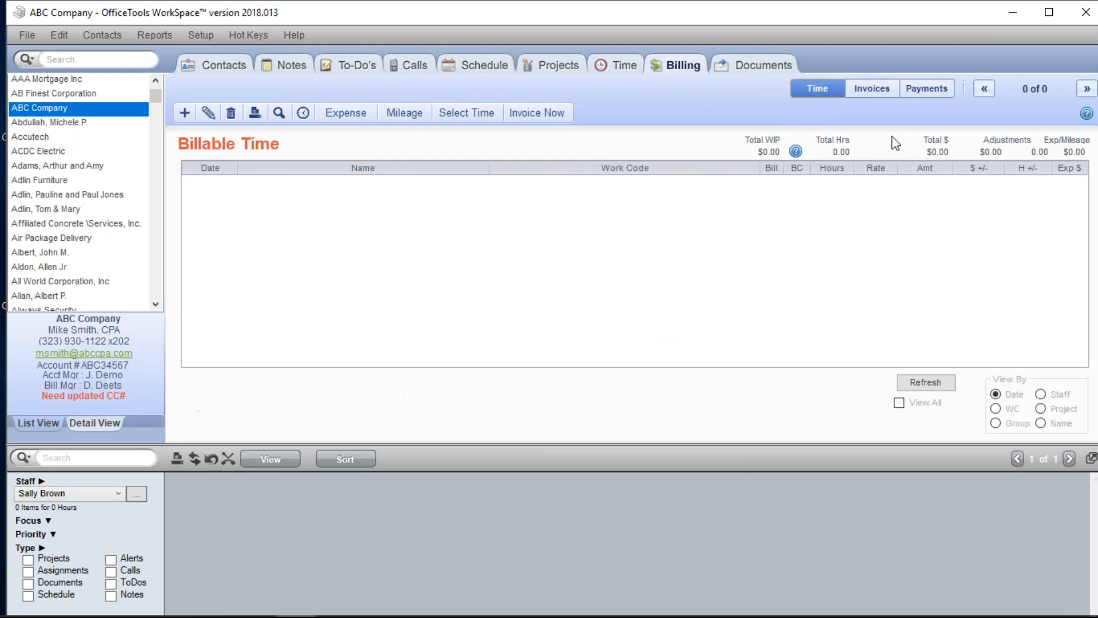
click(875, 88)
- Attempt to delete invoice 600255 and dismiss the cannot-delete message
right_click(667, 177)
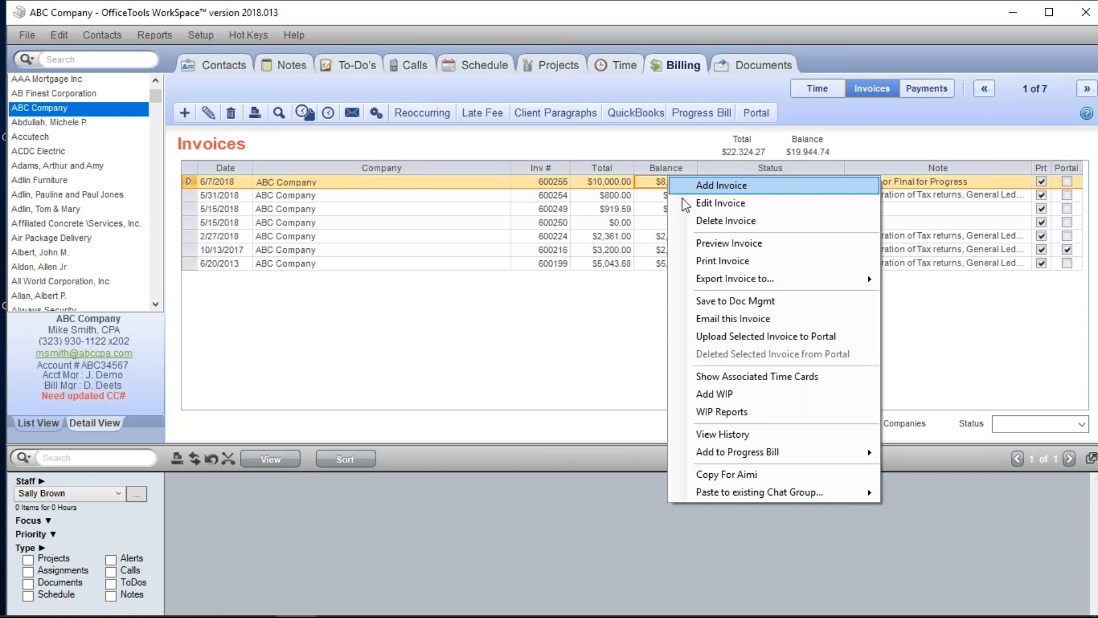
click(709, 222)
click(649, 356)
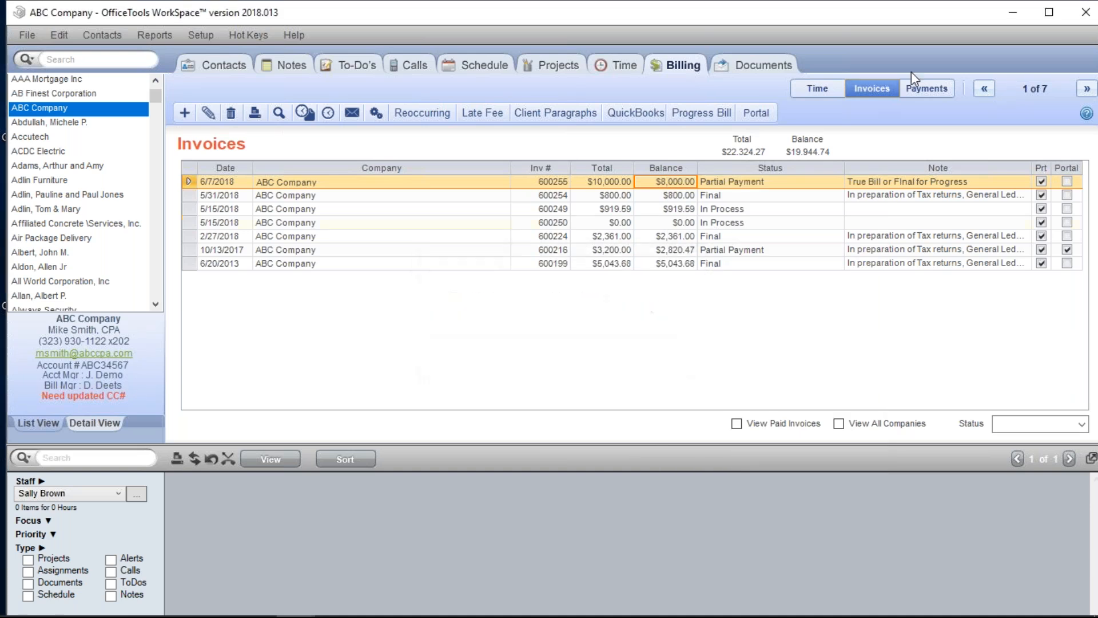
- Show applied payments and delete the $2,000.00 payment, then return to invoices
click(917, 87)
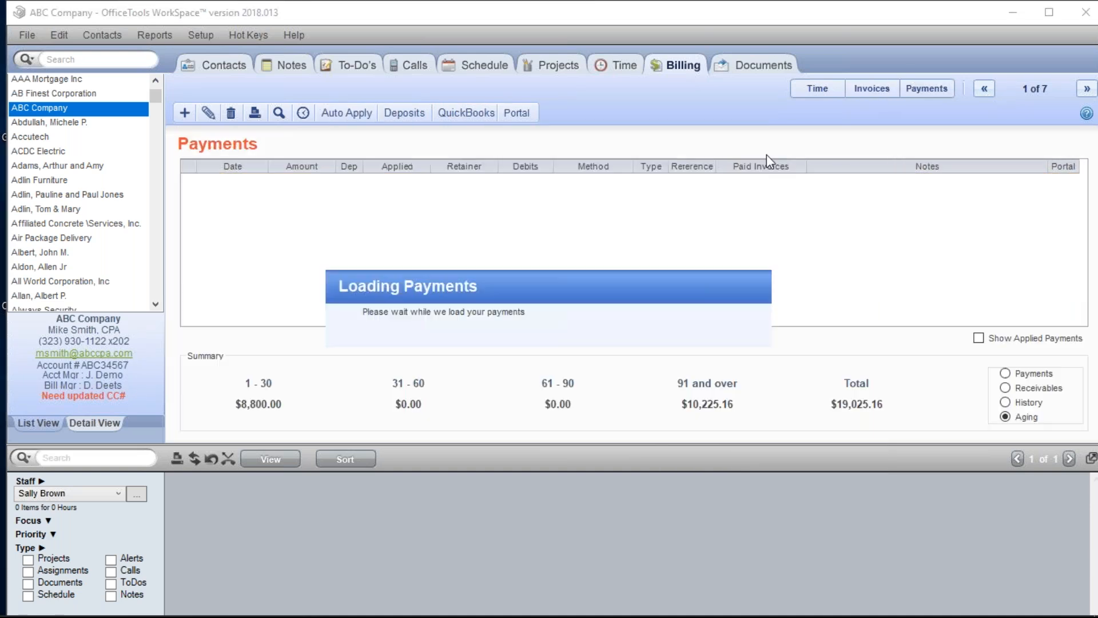
click(979, 338)
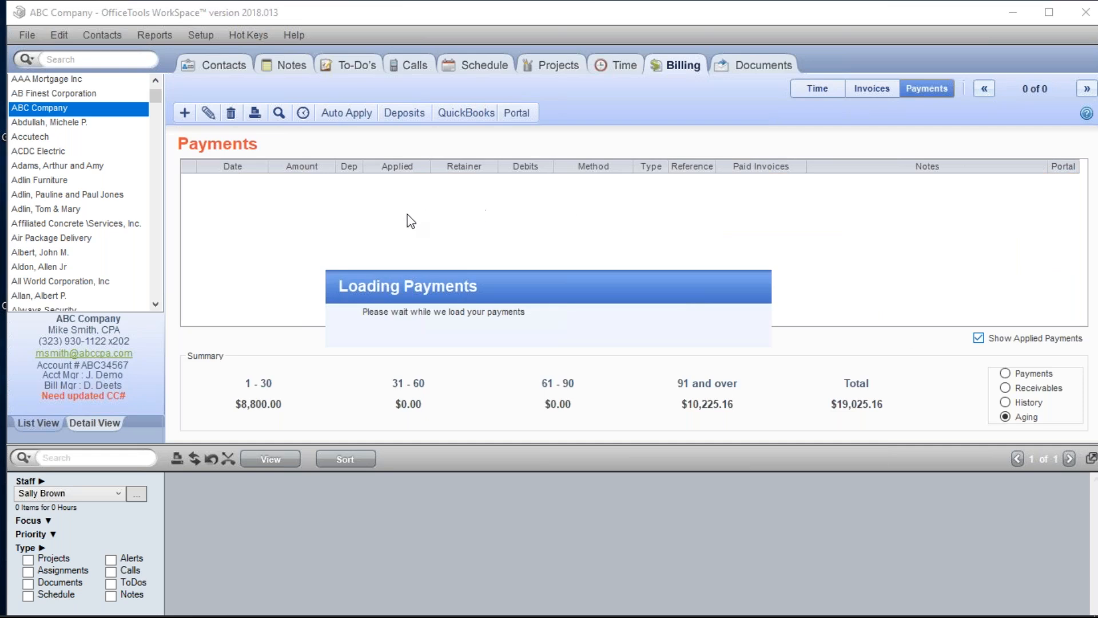
right_click(399, 182)
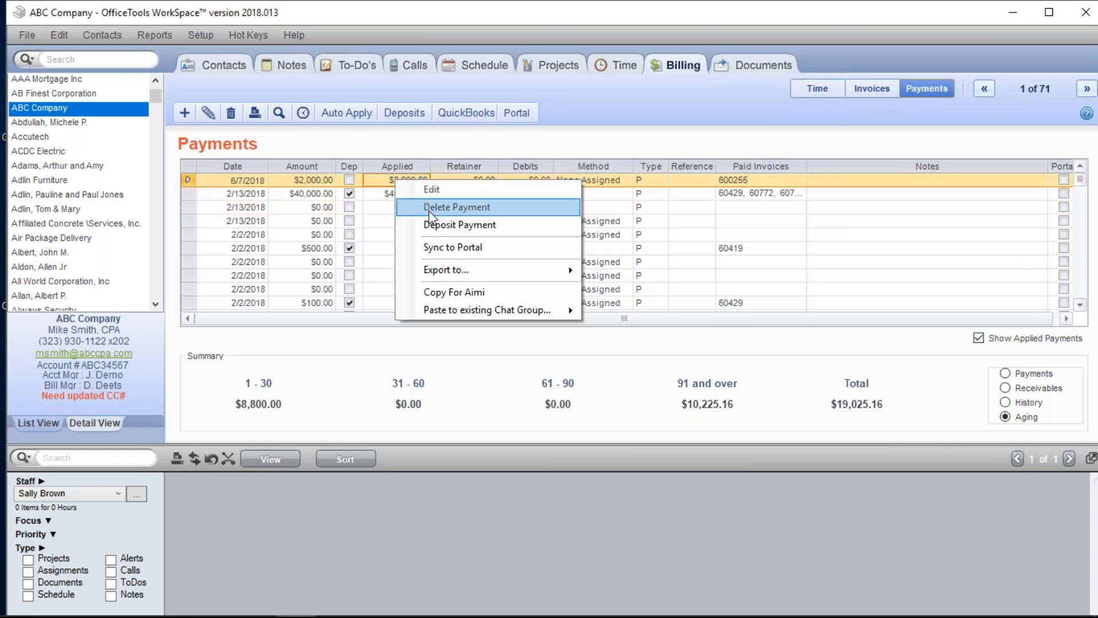
click(448, 208)
click(624, 371)
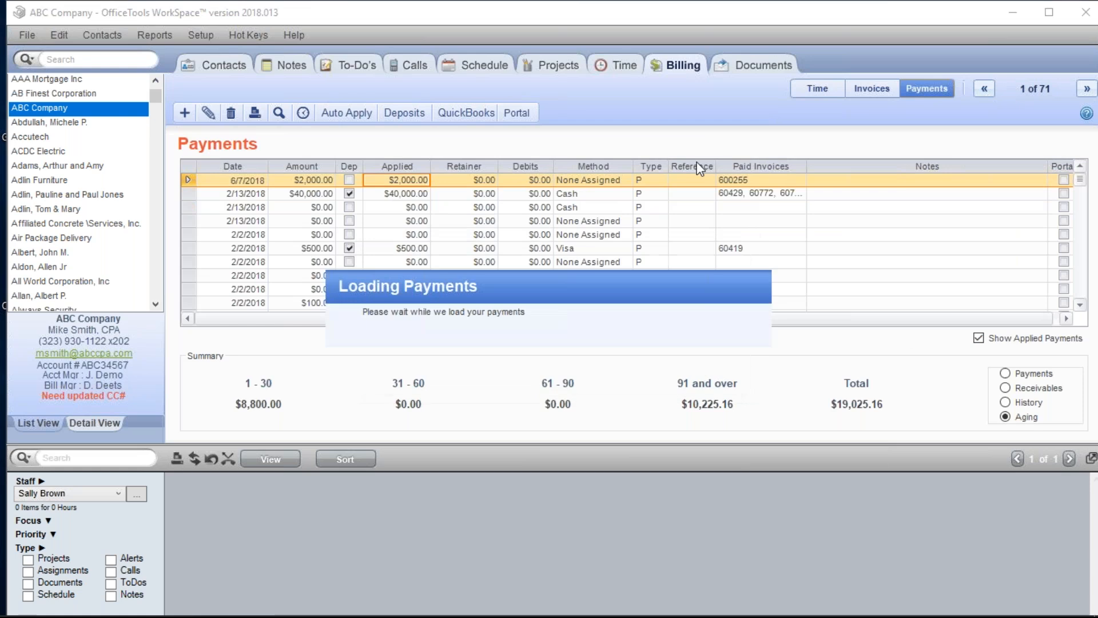
click(871, 89)
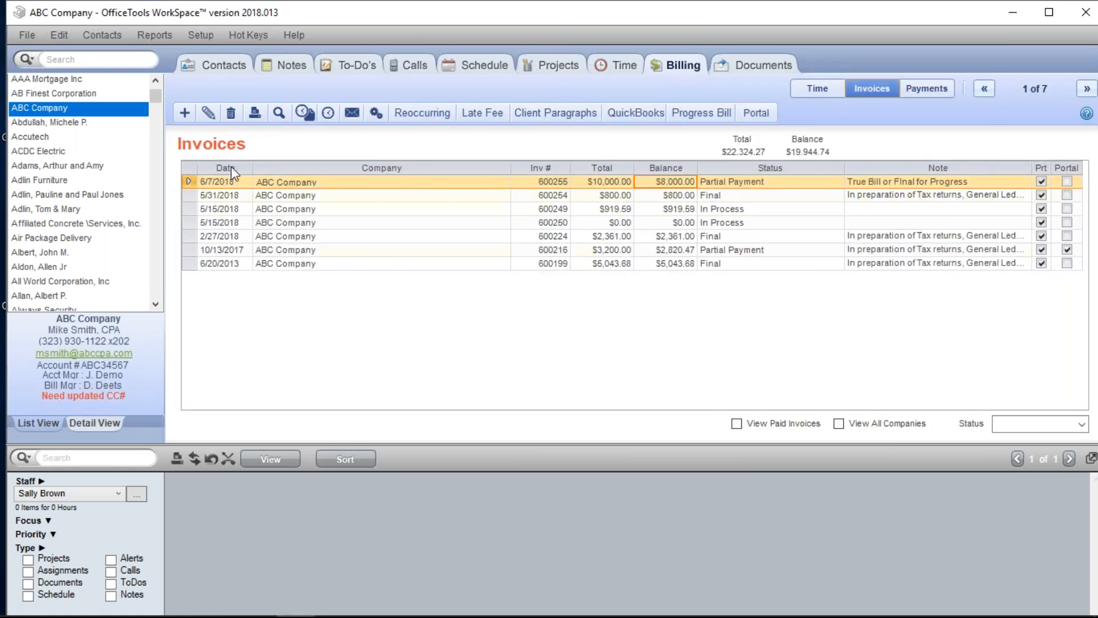
- Reload ABC Company, delete invoice 600255, and check its unbilled time entries' billing codes
click(100, 123)
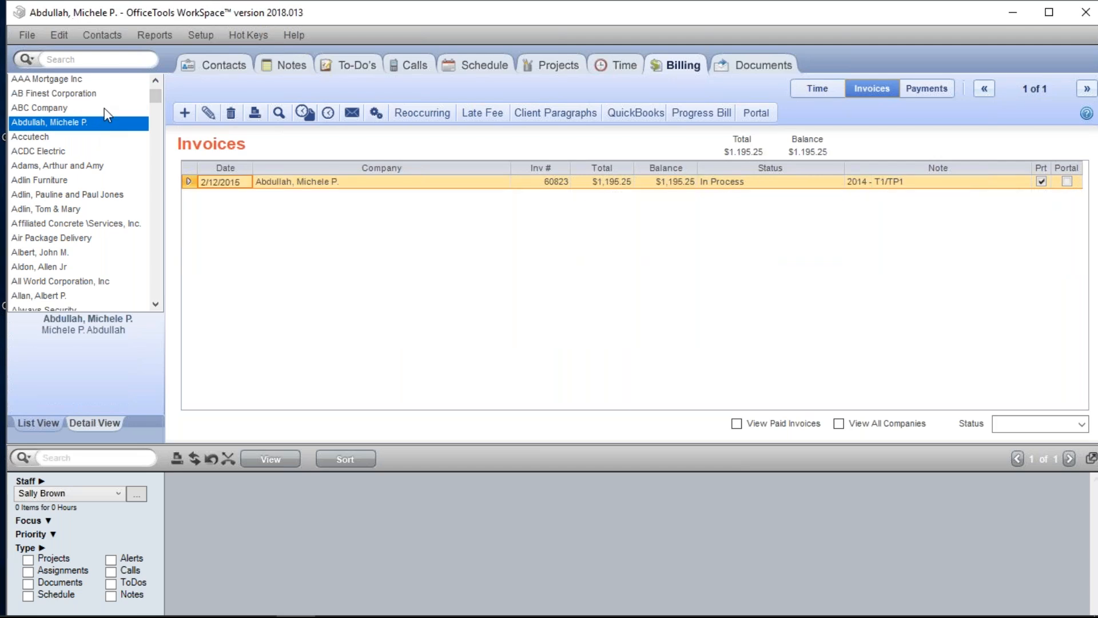
click(104, 107)
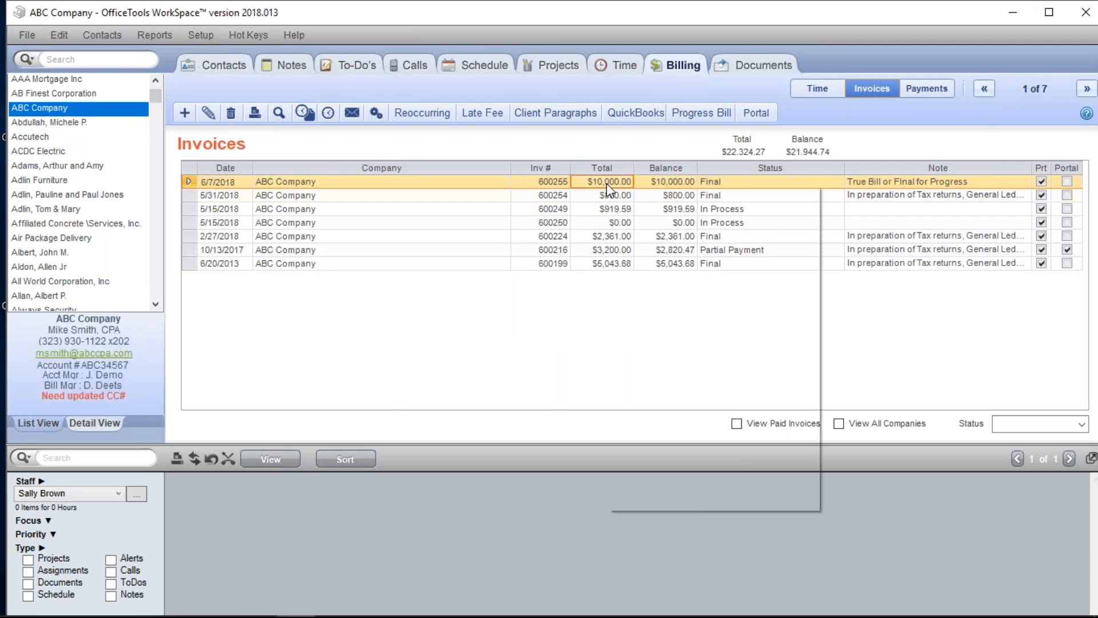
right_click(606, 183)
click(652, 227)
click(572, 357)
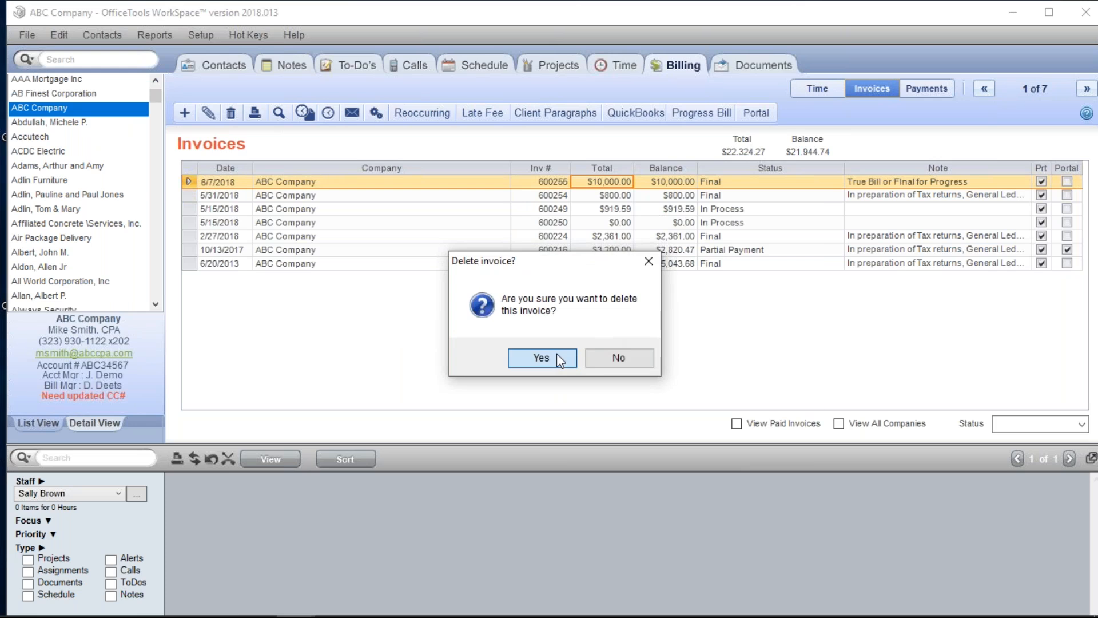
click(822, 91)
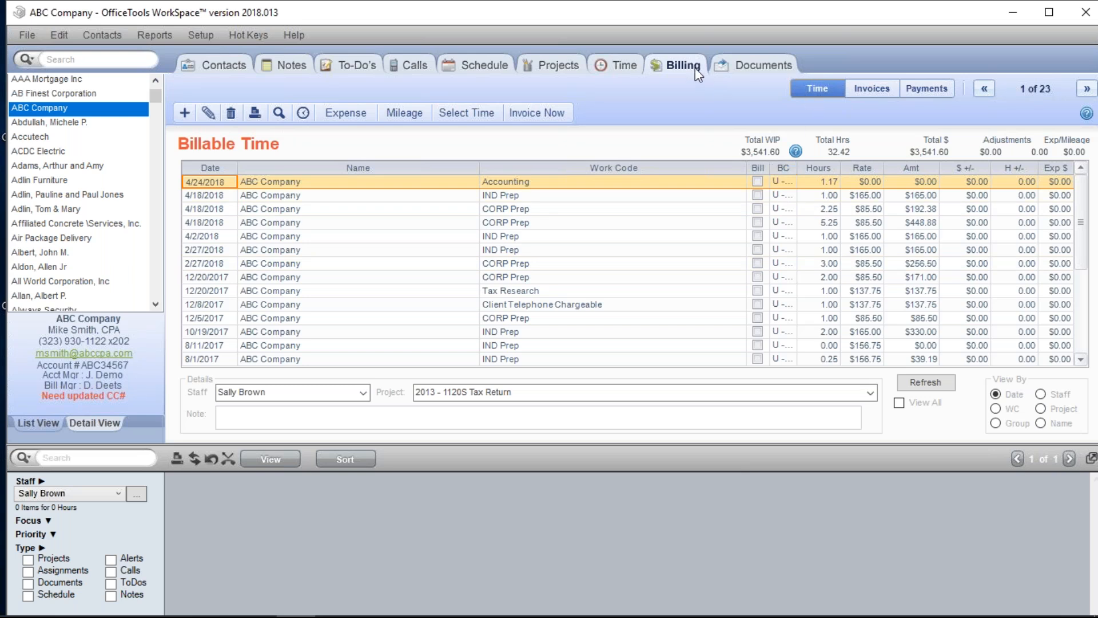
click(791, 184)
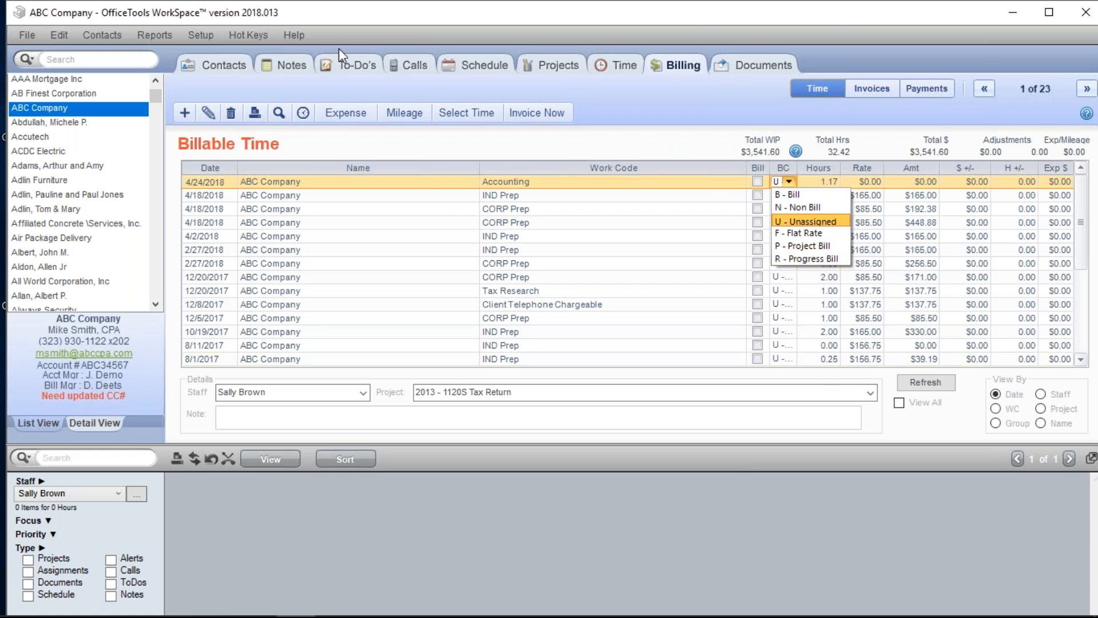
- Browse the Setup and Reports menus and the first entry's billing codes, then return to invoices
click(207, 36)
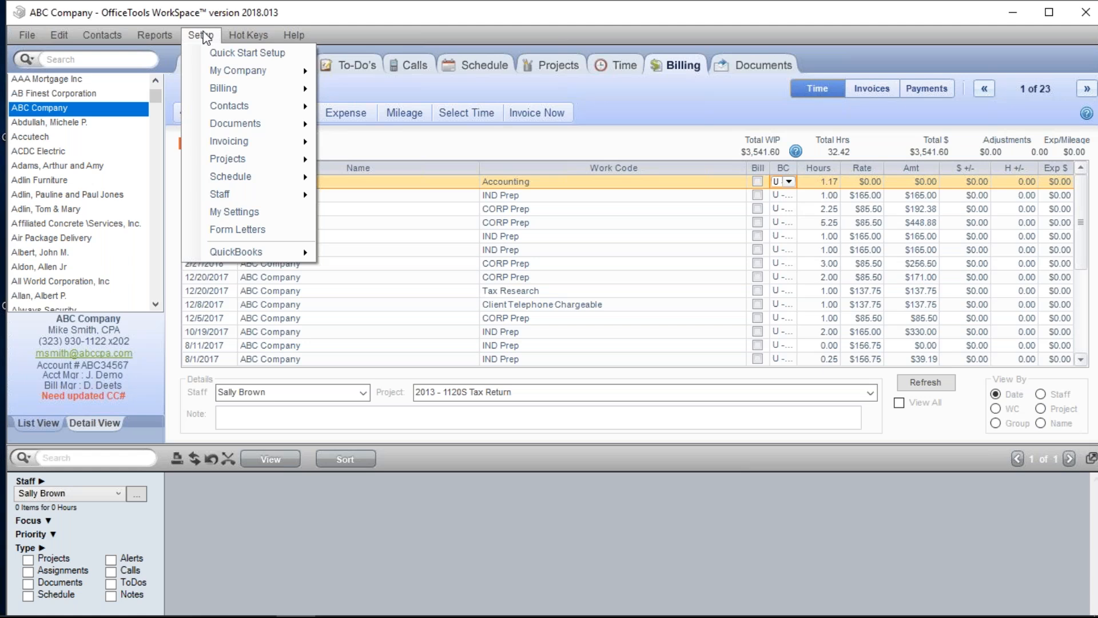
mouse_move(166, 34)
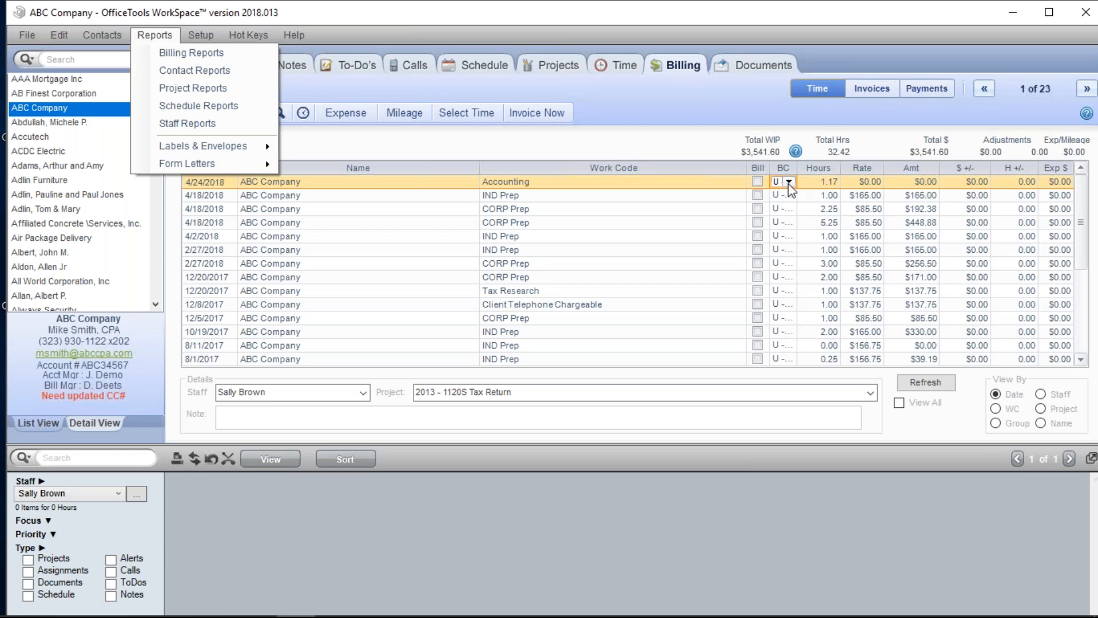
click(824, 142)
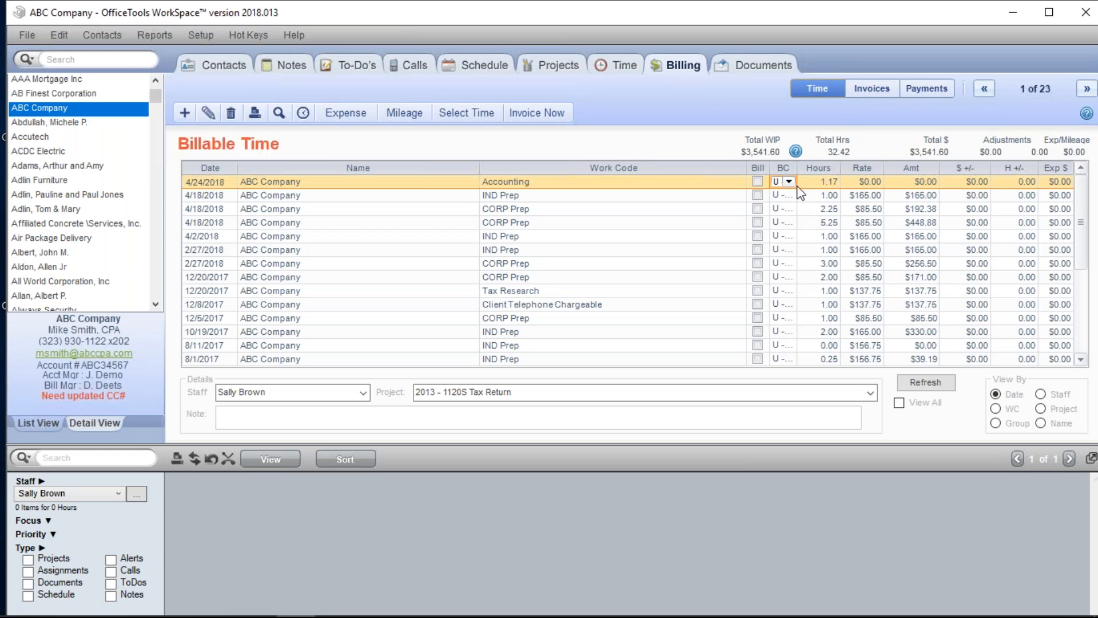
click(789, 182)
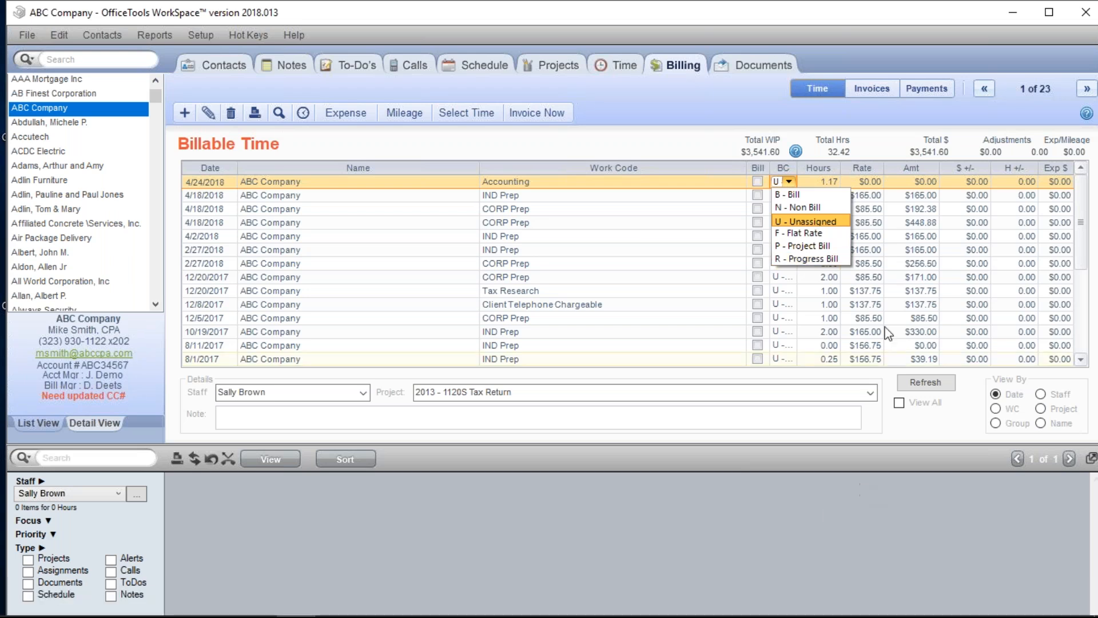
click(790, 127)
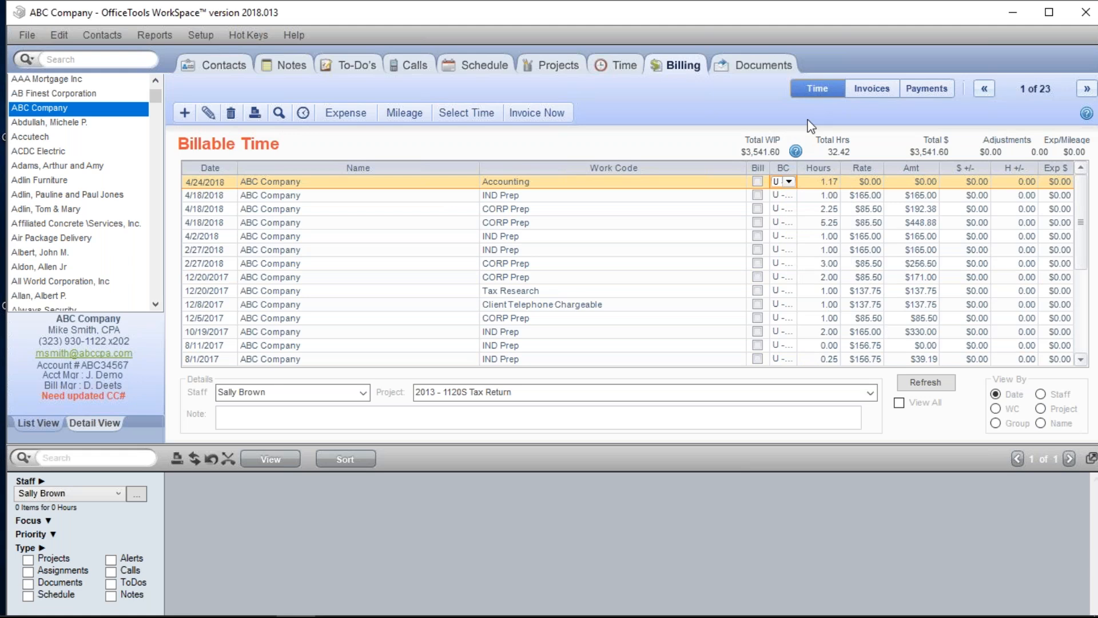
click(876, 92)
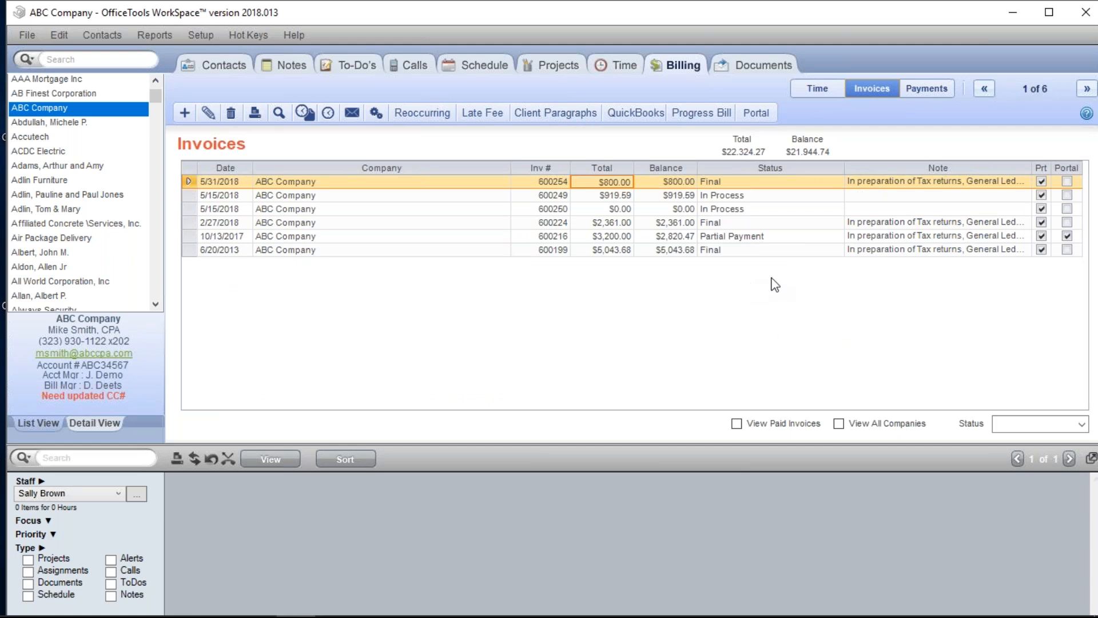
- Start a new progress bill for ABC Company from the Progress Bill dropdown
click(702, 113)
click(701, 117)
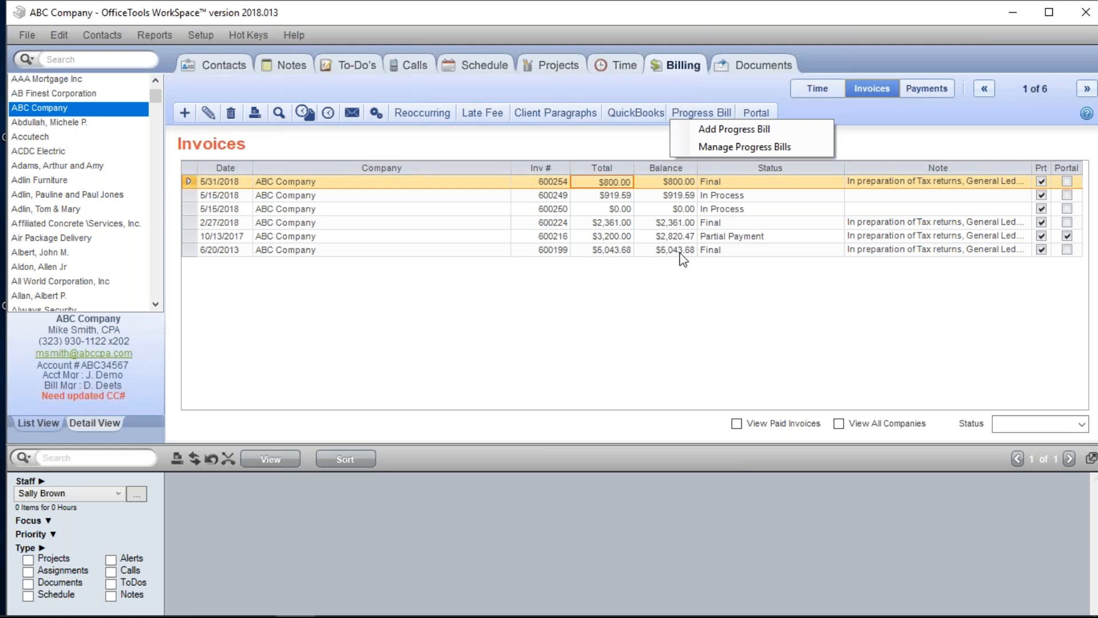
click(753, 131)
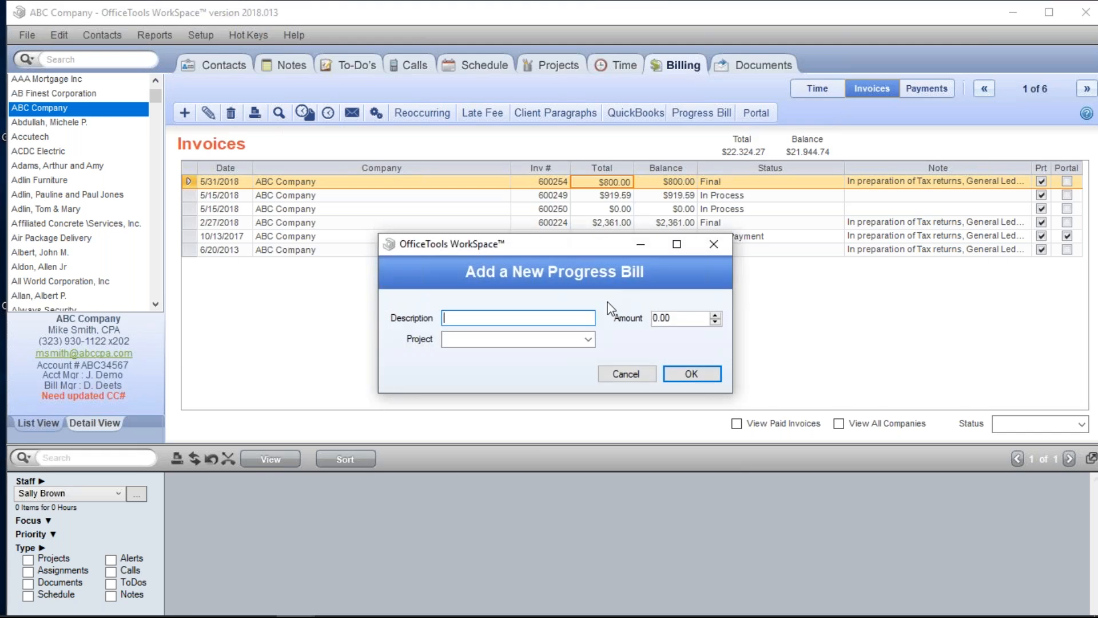
- Enter 'GIANT ENGAGEMENT' as the progress bill description, fixing the typo
text(GIANT ENGEAMENT)
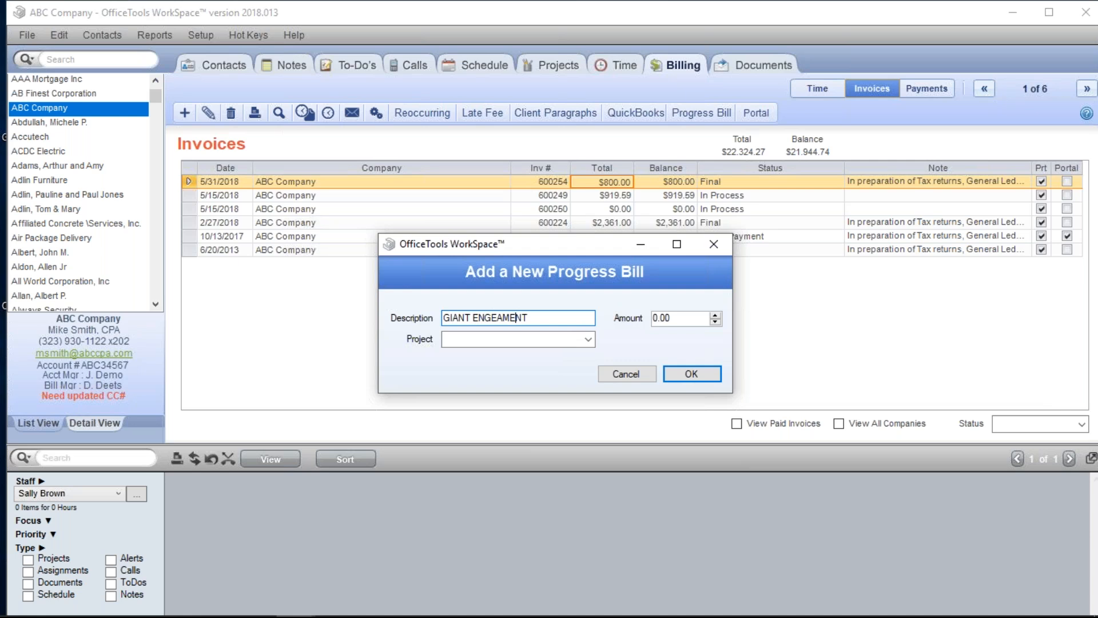
key(Left)
key(BackSpace)
key(BackSpace)
text(G)
key(Right)
text(Ge)
key(BackSpace)
text(E)
- Set the amount to 10000.00 and create the progress bill
click(678, 318)
key(ctrl+a)
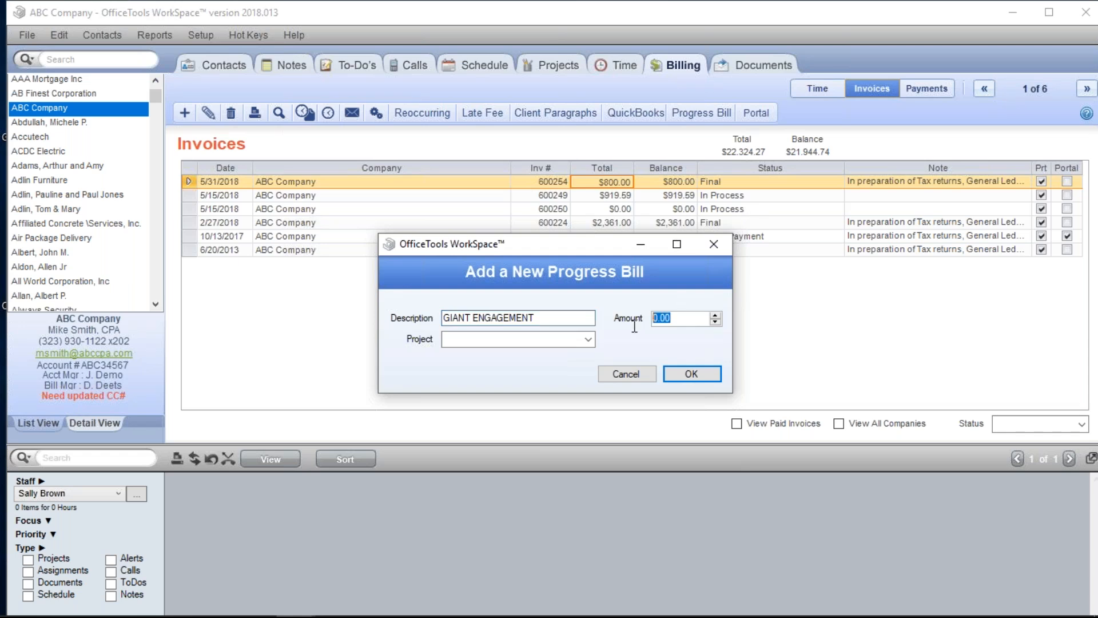
text(10000)
key(Tab)
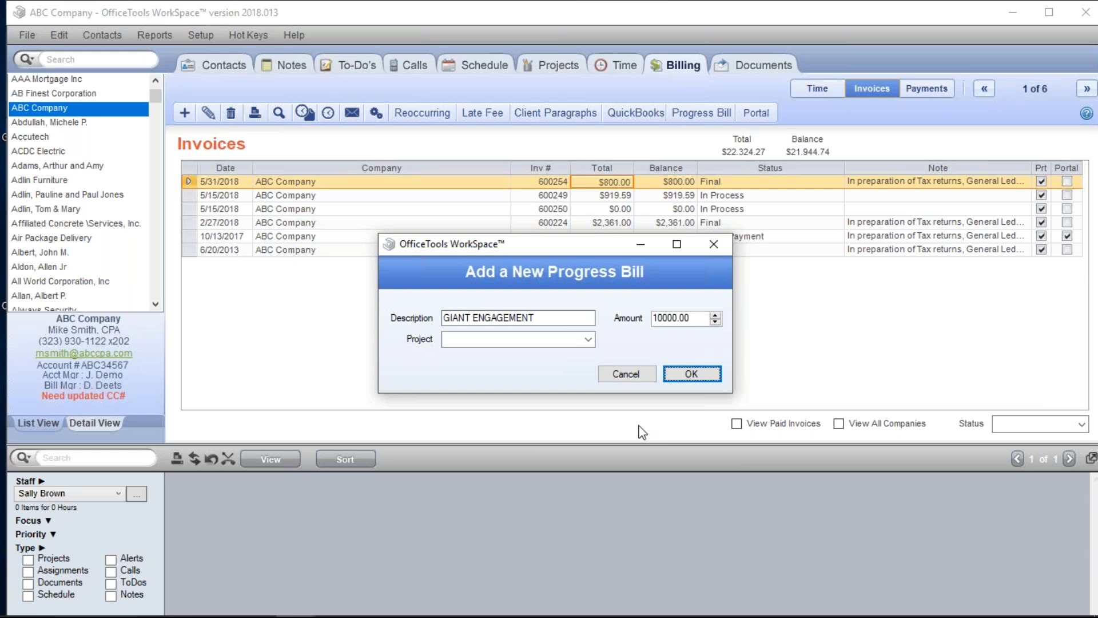
click(694, 374)
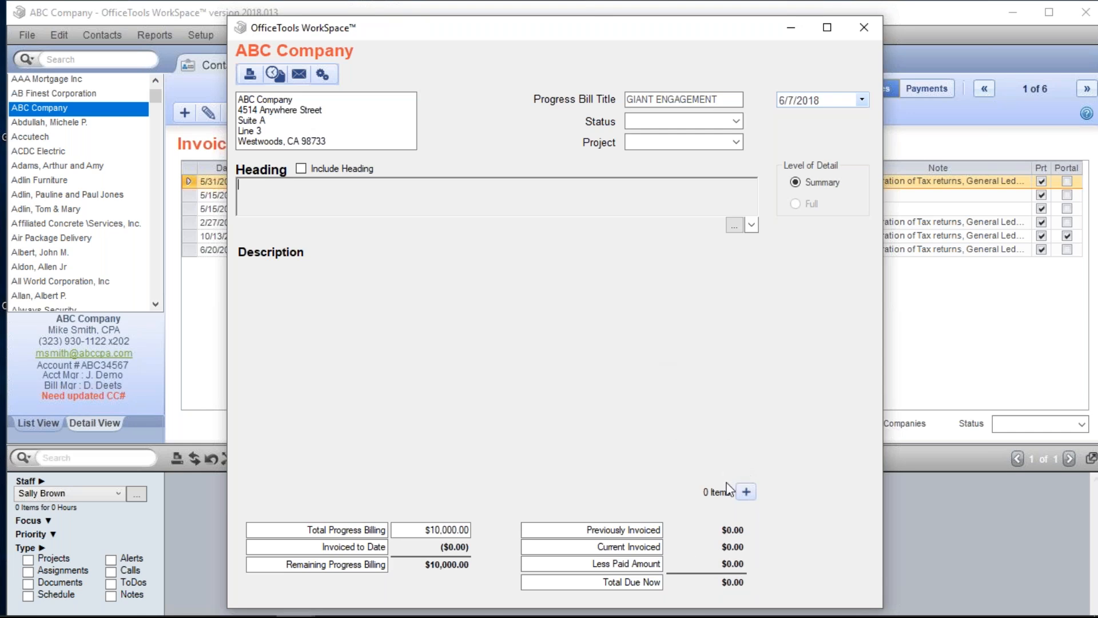
- Open Add Invoices to Progress Bill from the bill's 0 Items section
click(426, 529)
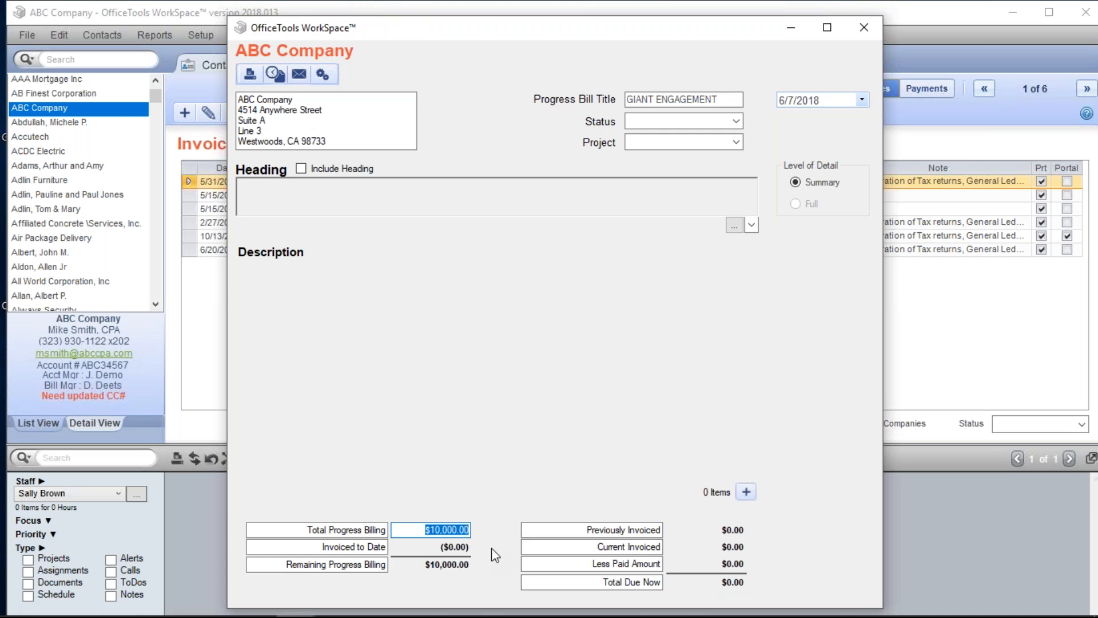
click(746, 496)
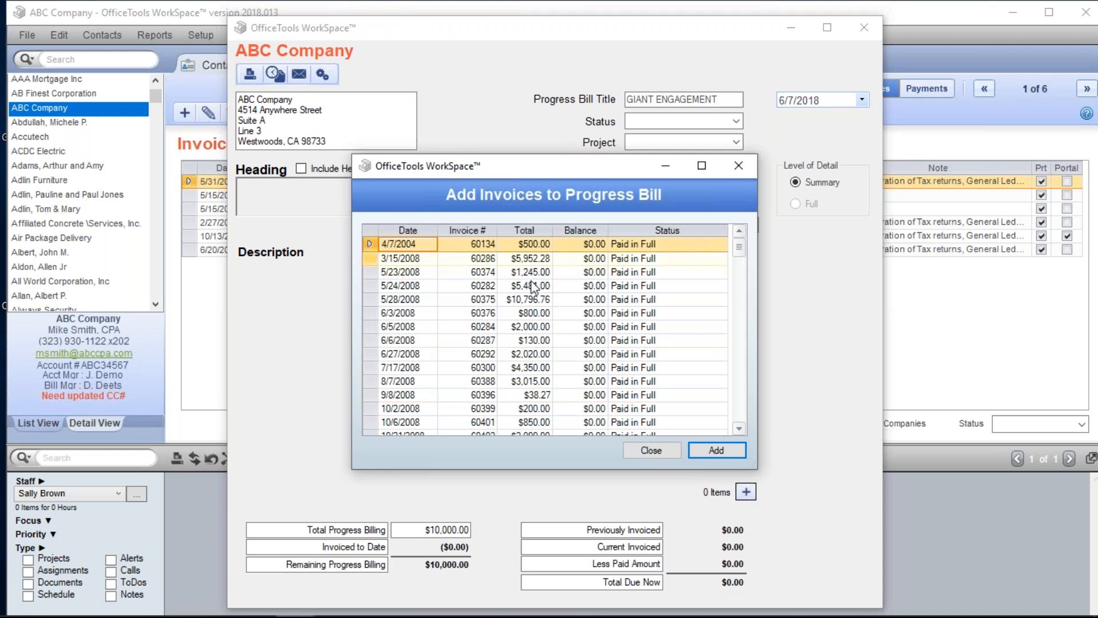
- Attach invoice 60286 ($5,952.28, 3/15/2008), leaving $4,047.72 remaining on the bill
click(538, 261)
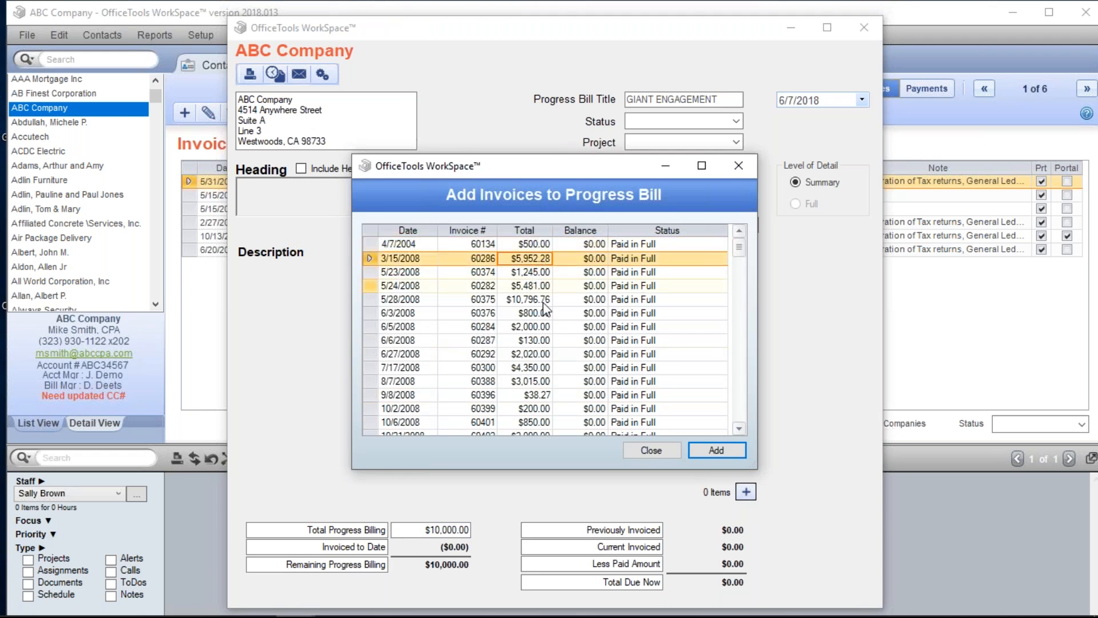
click(708, 451)
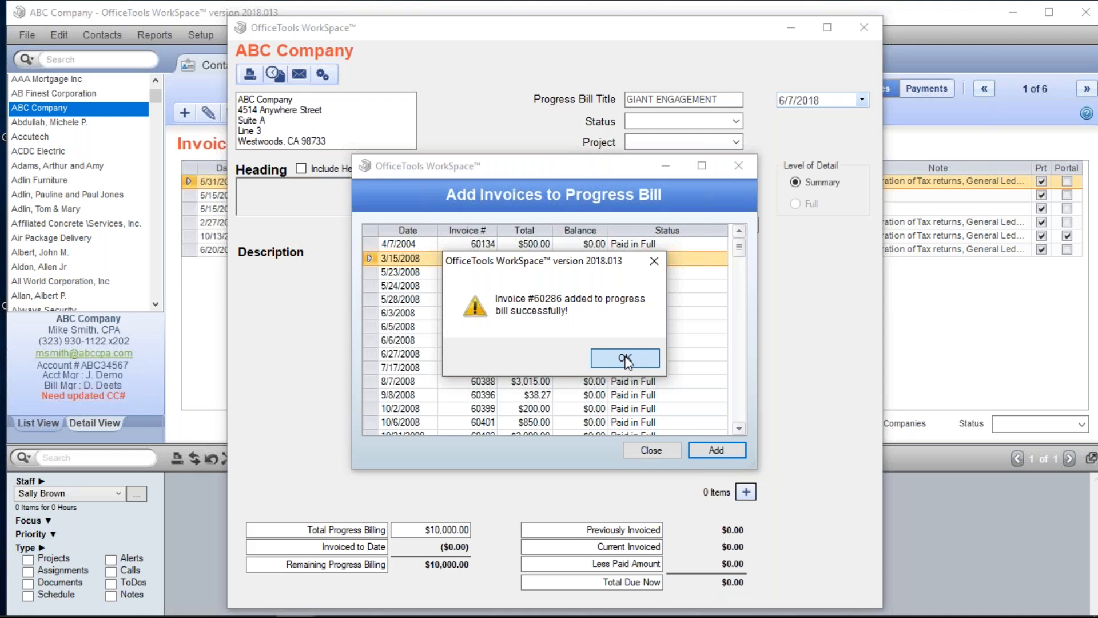
click(625, 359)
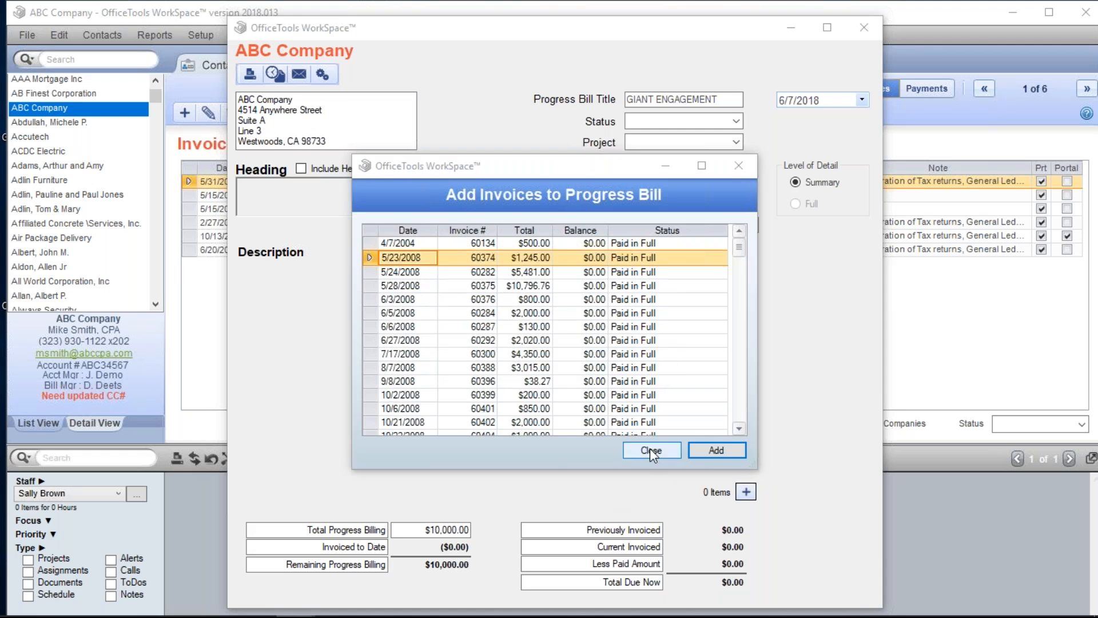
click(651, 449)
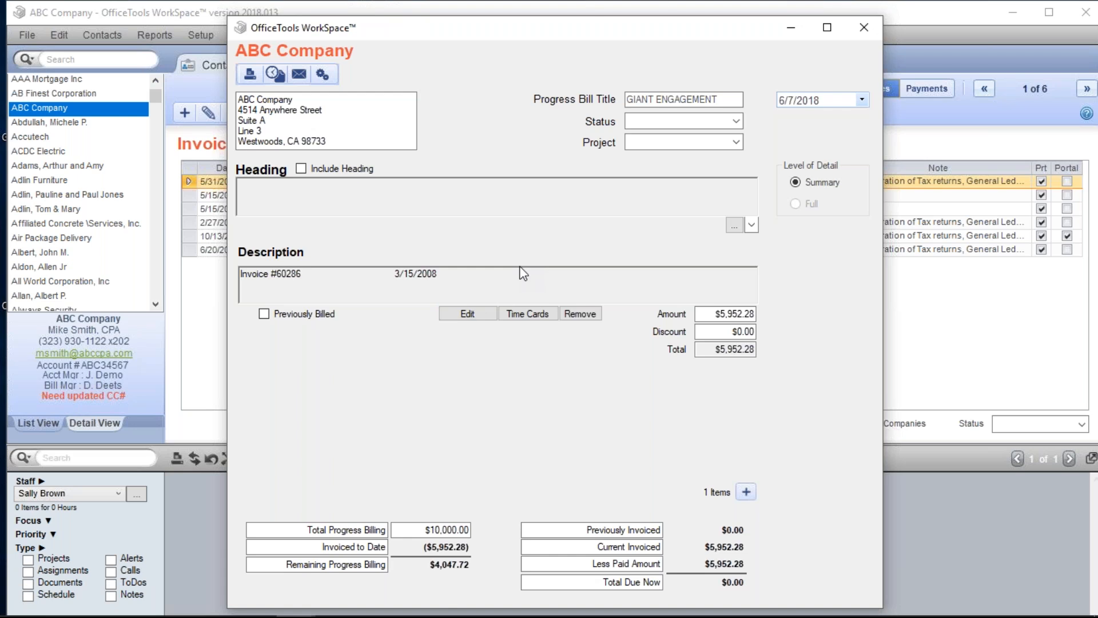
click(454, 529)
- Review the total billing and Invoice #60286 line, then close the progress bill editor
drag(424, 530, 474, 530)
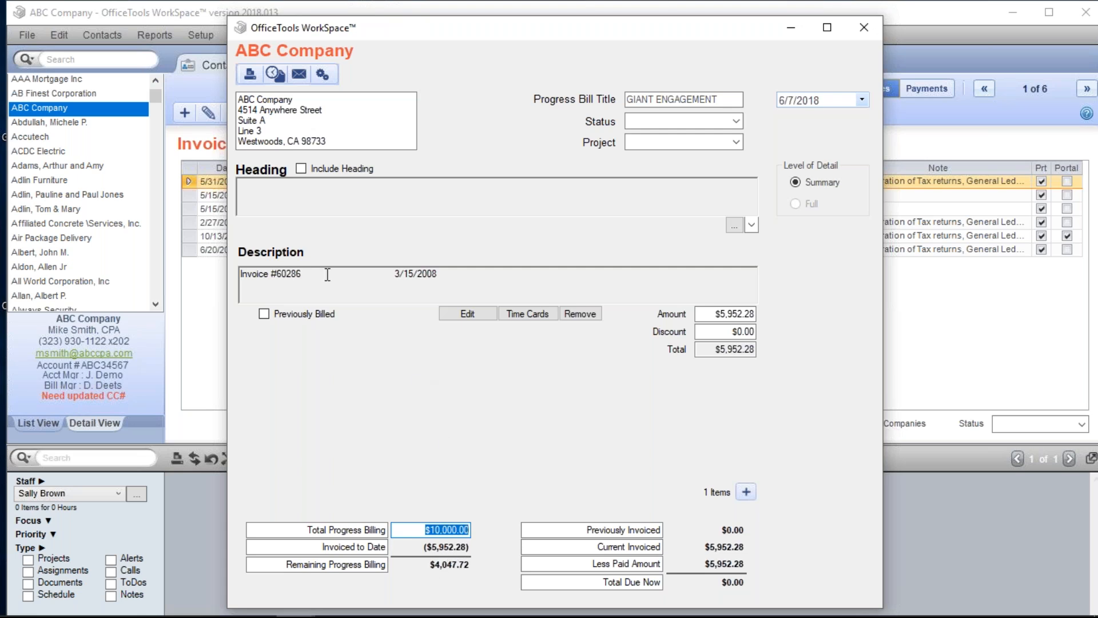
click(295, 272)
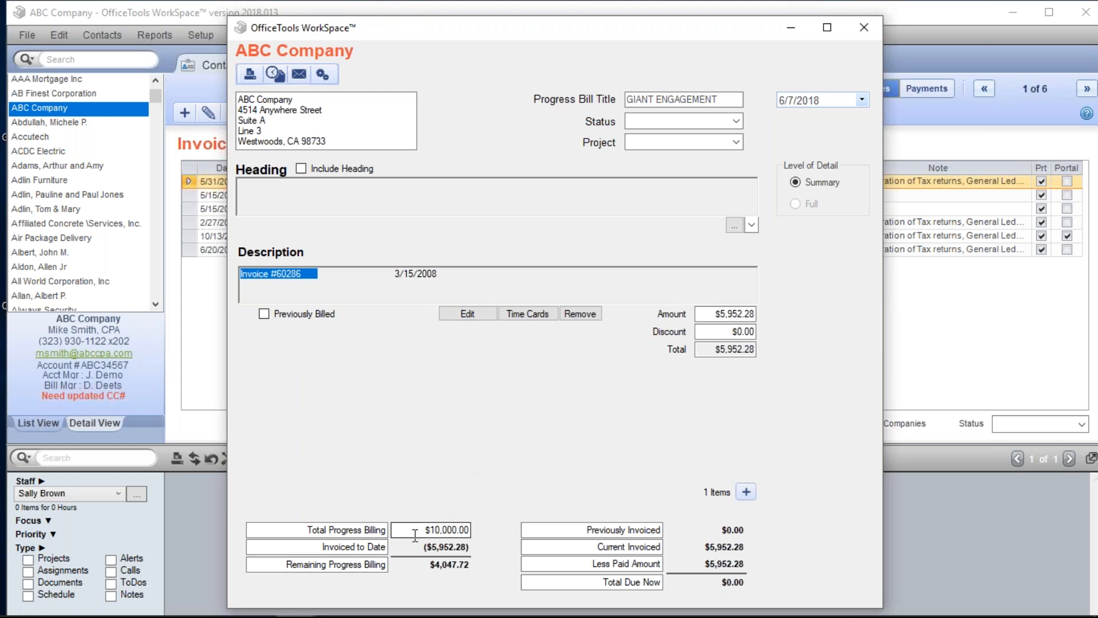
click(460, 530)
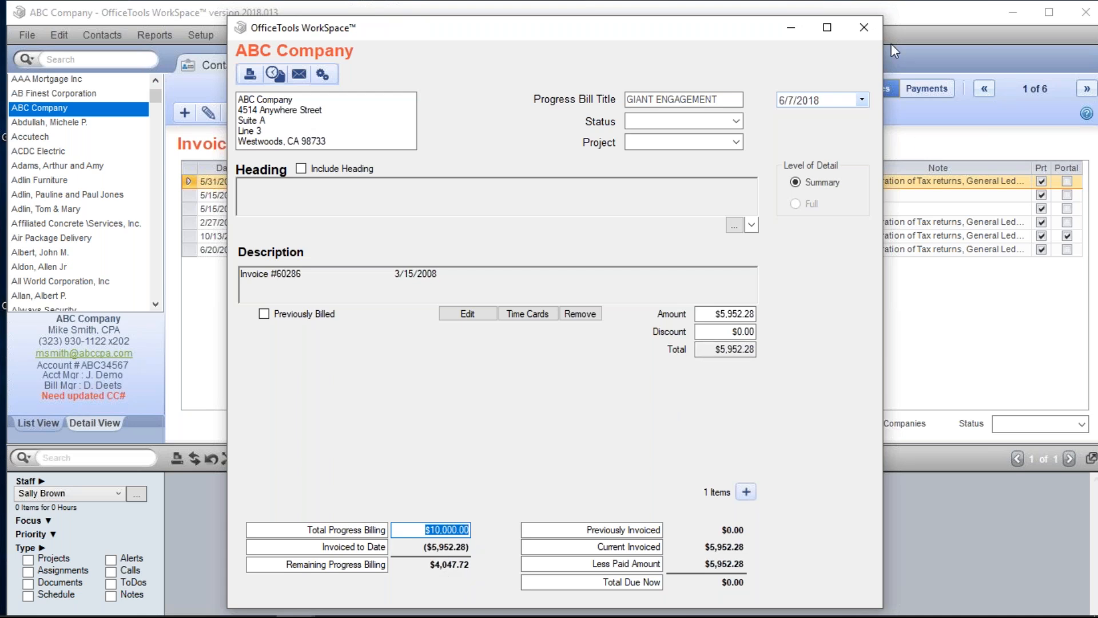
click(874, 33)
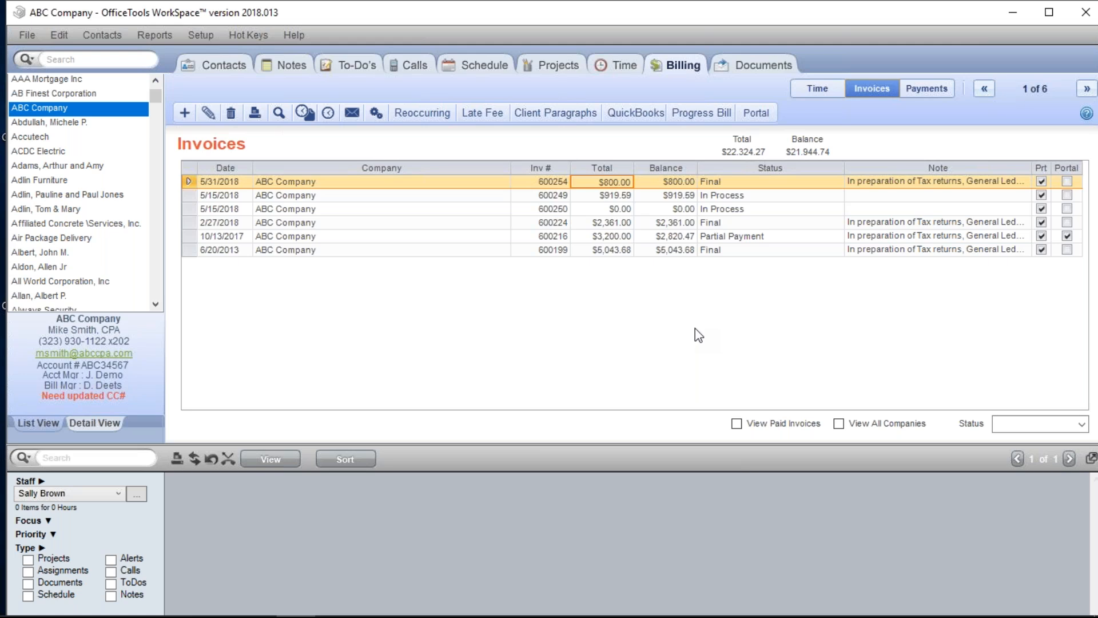
- Return to the Billable Time list showing $3,541.60 work in progress over 32.42 hours
click(829, 85)
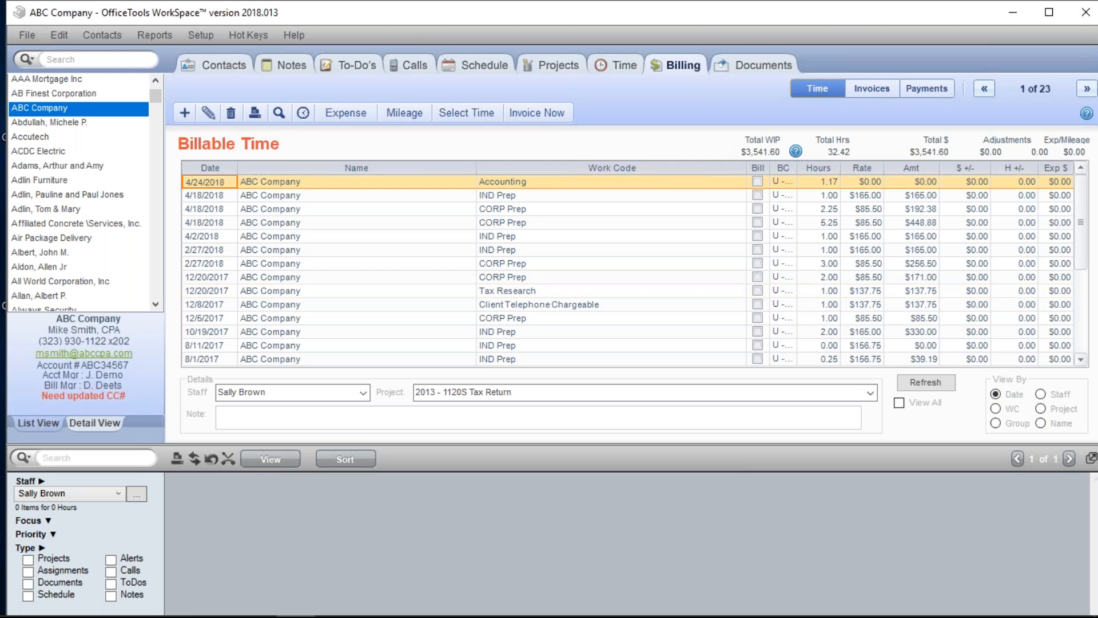
click(1085, 12)
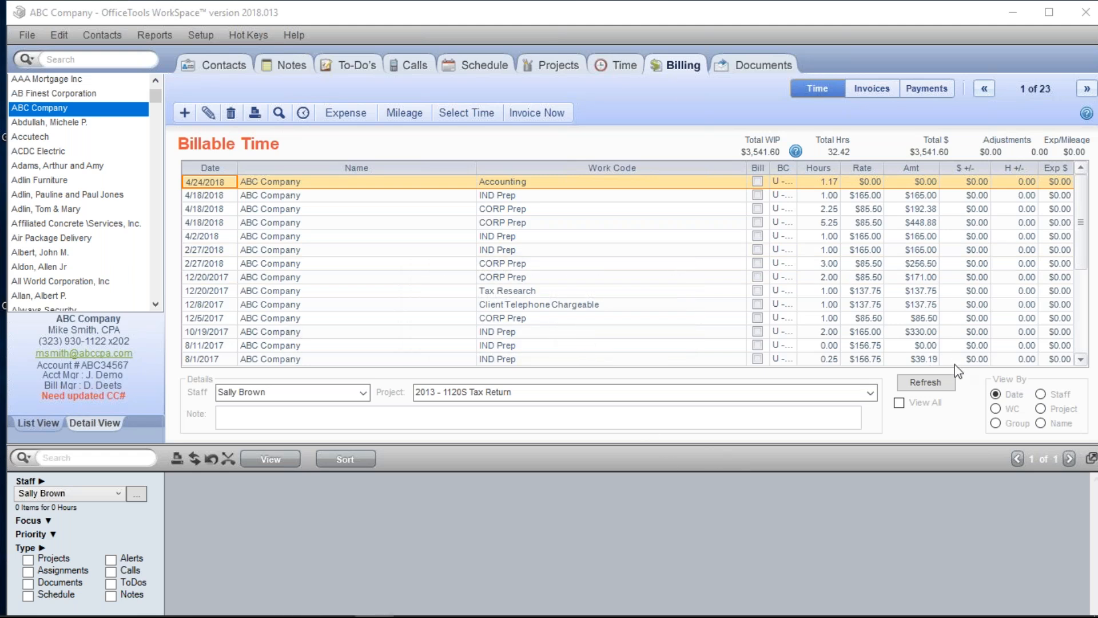
click(951, 383)
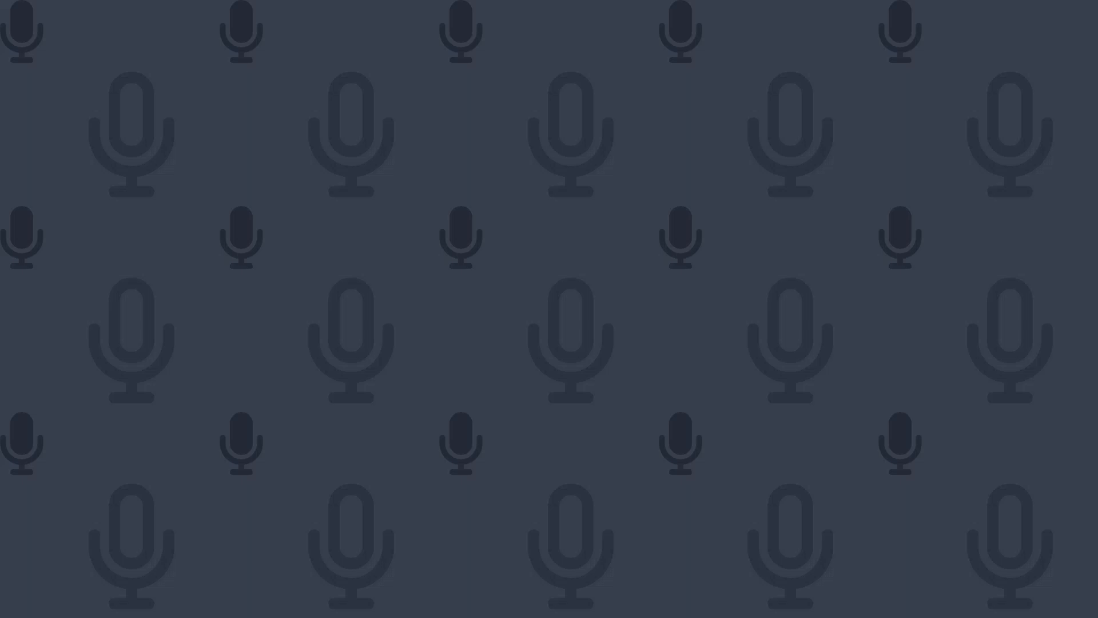